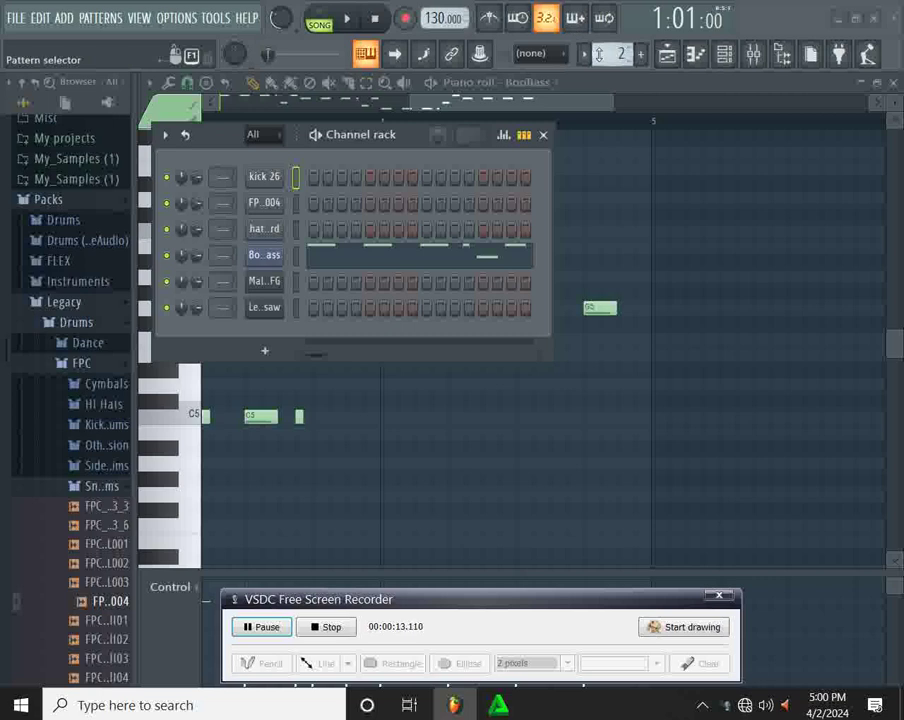
# Select pattern 3, the one with the kick, snare and hat beat, and switch playback to pattern mode.
pyautogui.scroll(1, 620, 53)
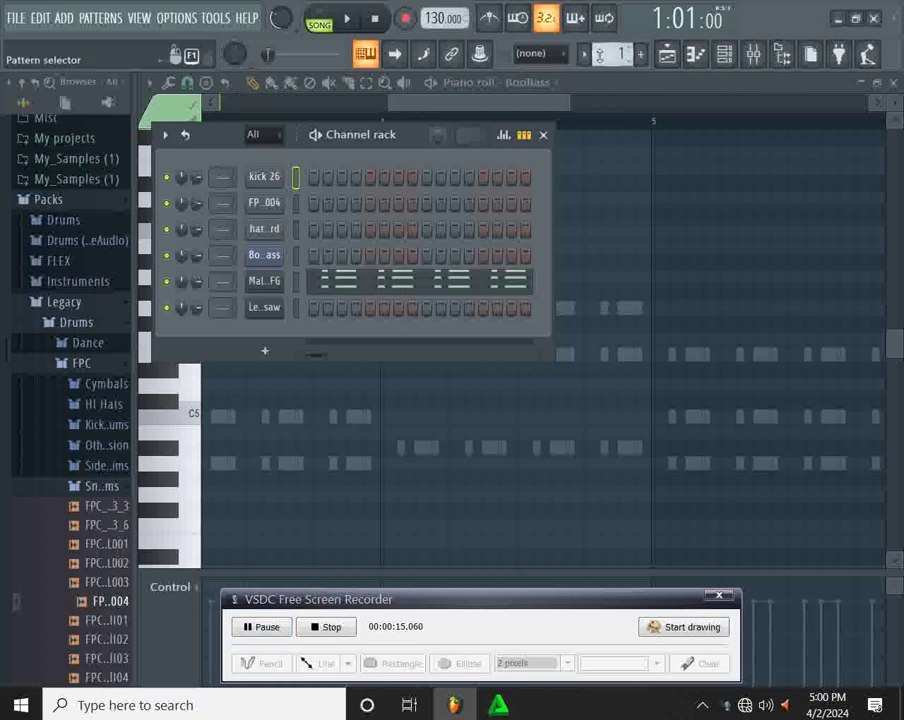
pyautogui.scroll(-2, 620, 53)
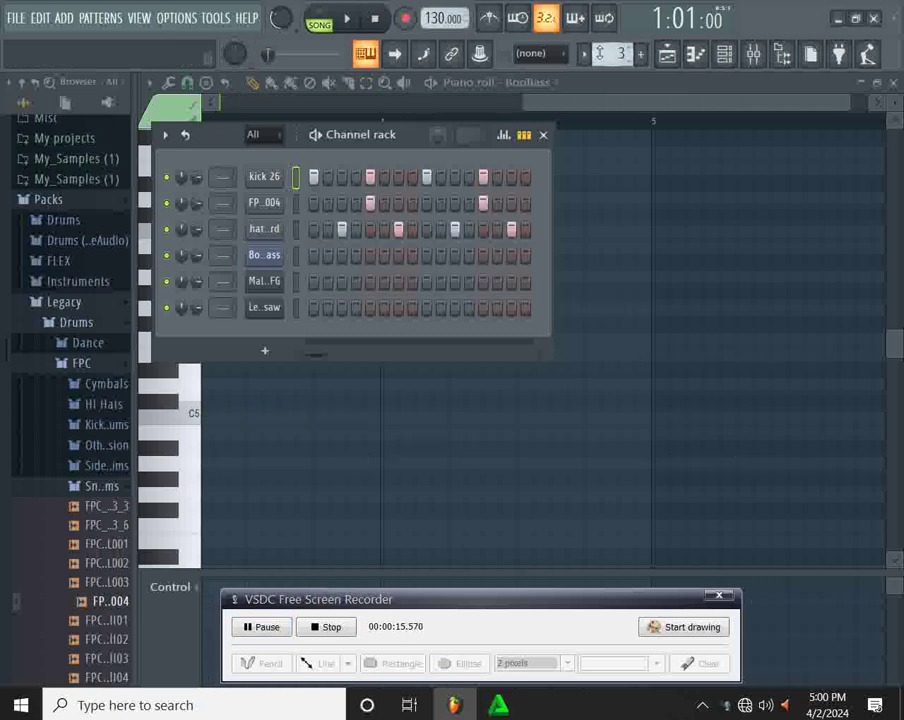
pyautogui.click(318, 22)
pyautogui.moveTo(234, 54); pyautogui.dragTo(234, 20)
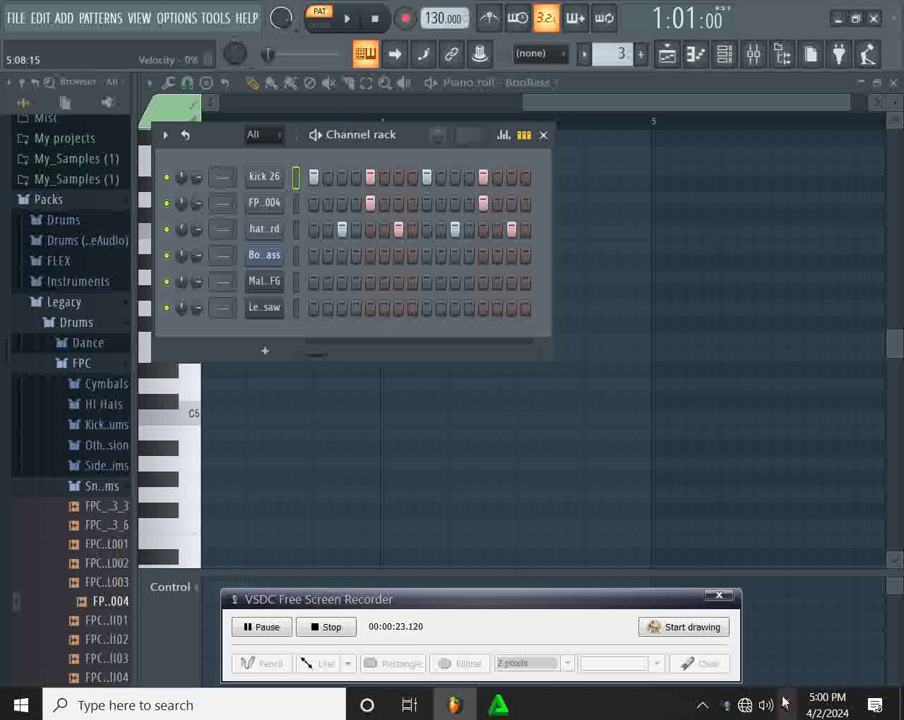
# Play the drum pattern while setting the system speaker volume to 41, and stop playback.
pyautogui.click(766, 705)
pyautogui.moveTo(760, 662); pyautogui.dragTo(695, 663)
pyautogui.click(345, 18)
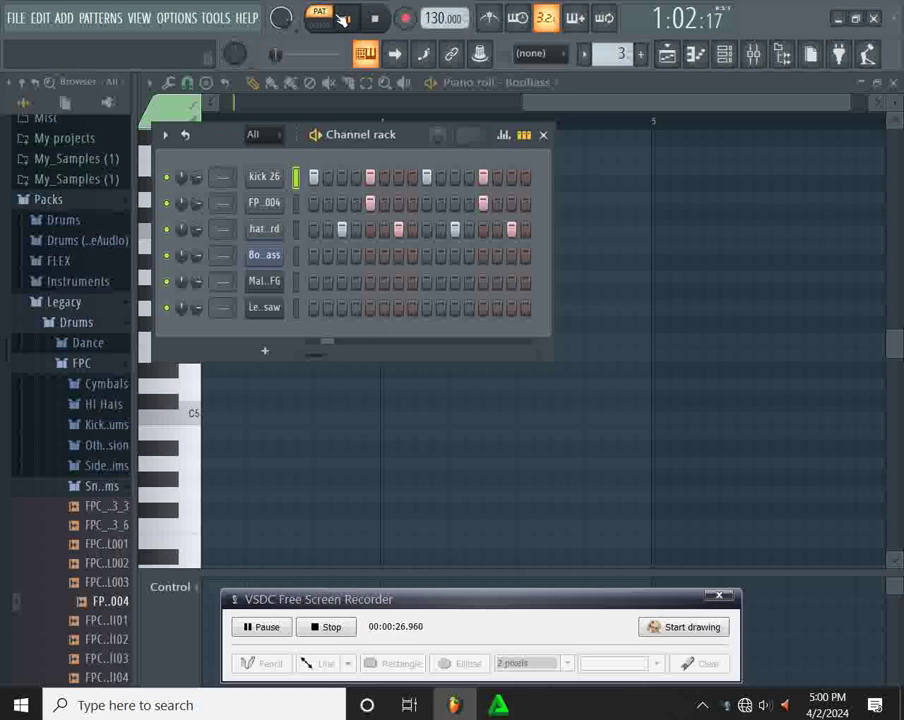
pyautogui.click(766, 705)
pyautogui.moveTo(750, 663); pyautogui.dragTo(728, 663)
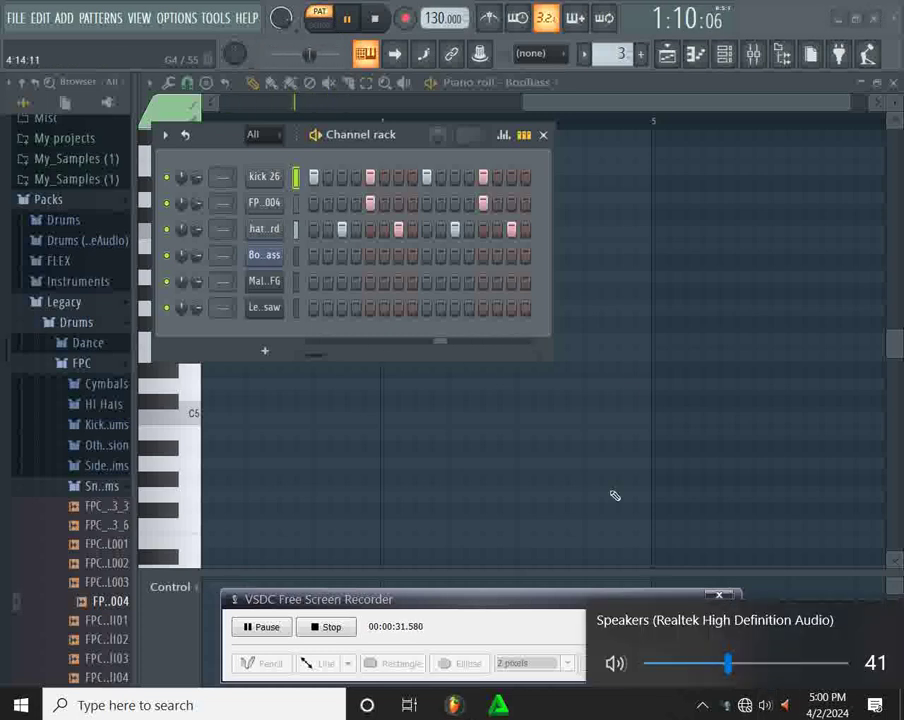
pyautogui.click(375, 20)
pyautogui.click(350, 20)
pyautogui.click(350, 20)
pyautogui.click(375, 20)
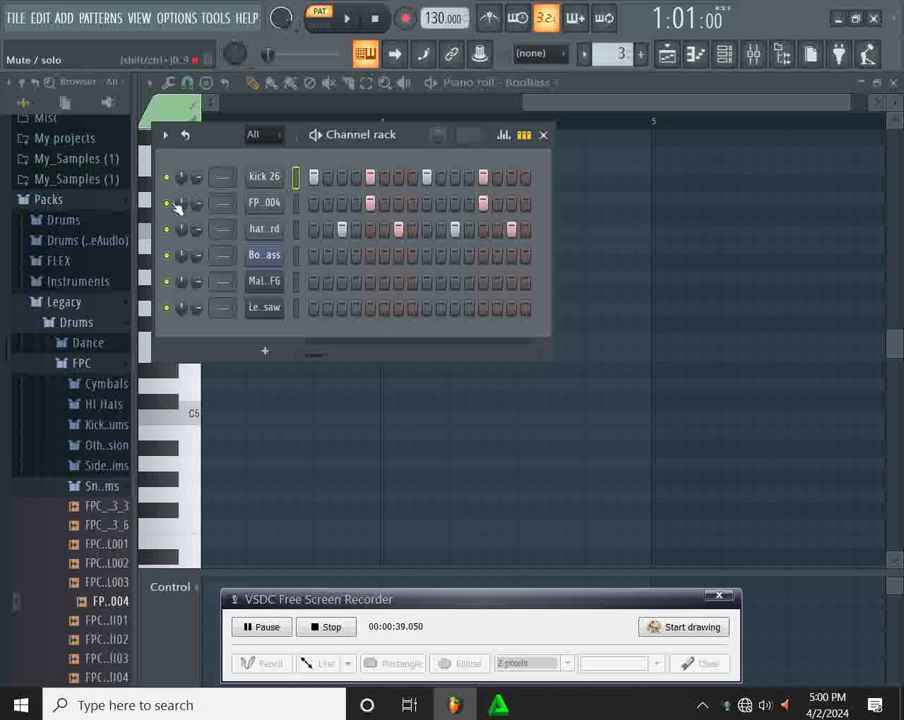
# Play the pattern with the snare and hat muted, and set the kick 26 sample's quick fade out to 100%.
pyautogui.click(347, 18)
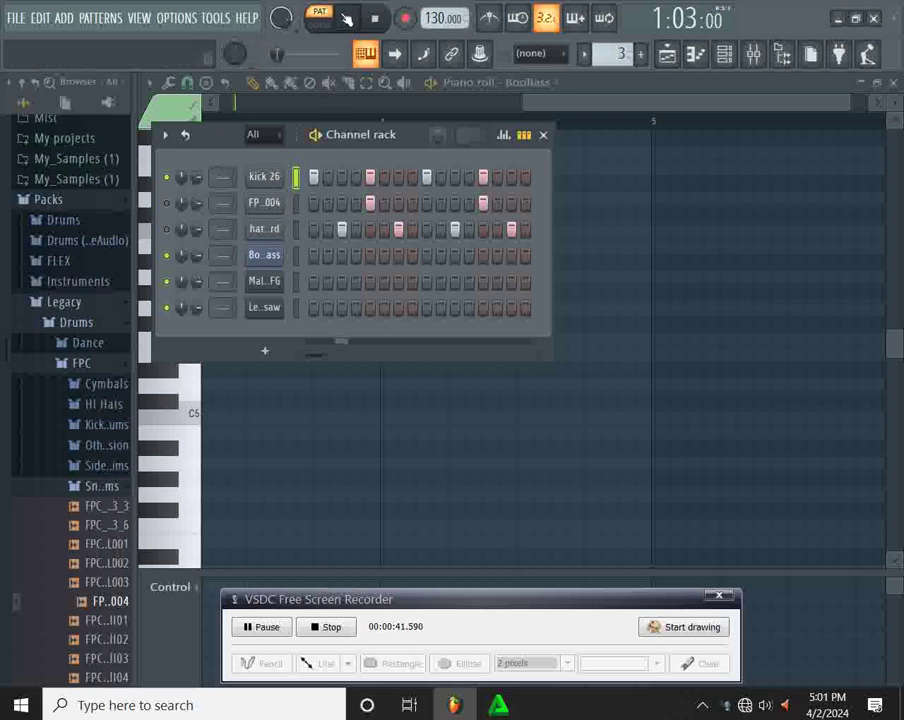
pyautogui.click(265, 180)
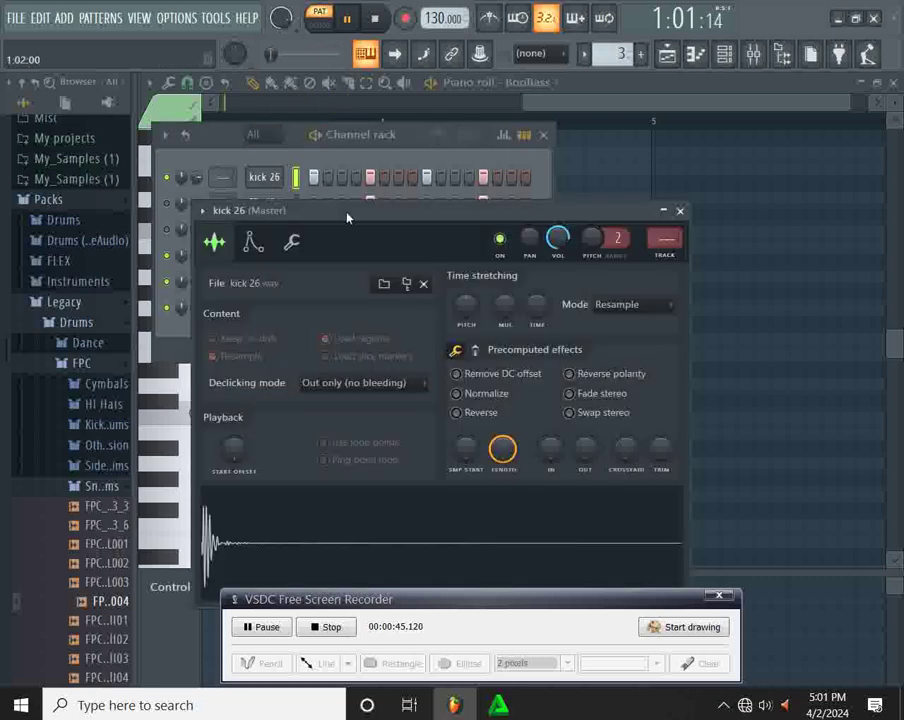
pyautogui.click(181, 178)
pyautogui.click(266, 178)
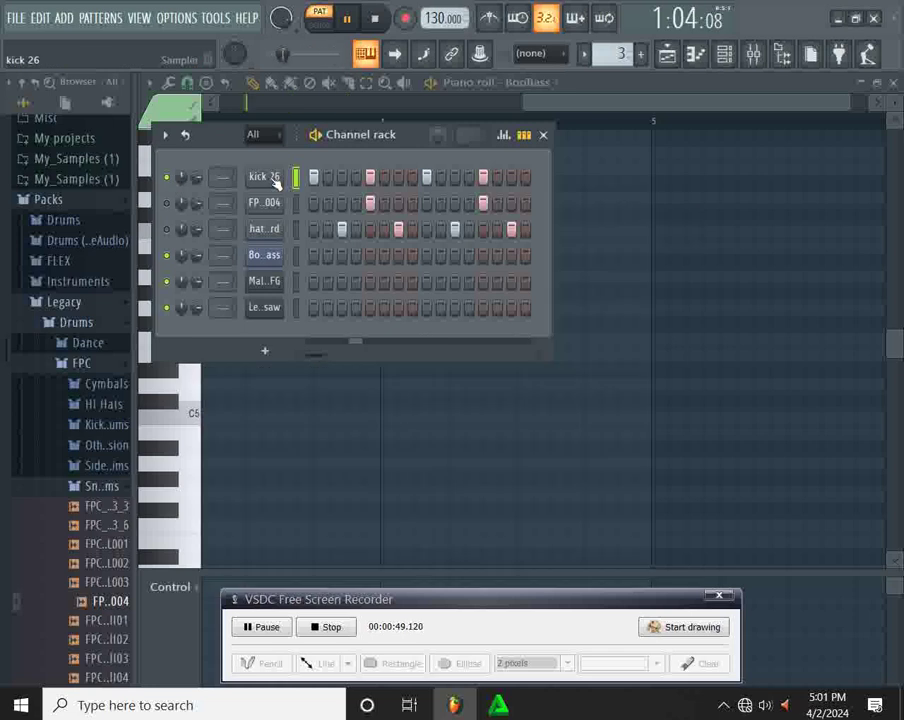
pyautogui.click(272, 180)
pyautogui.moveTo(592, 436); pyautogui.dragTo(592, 410)
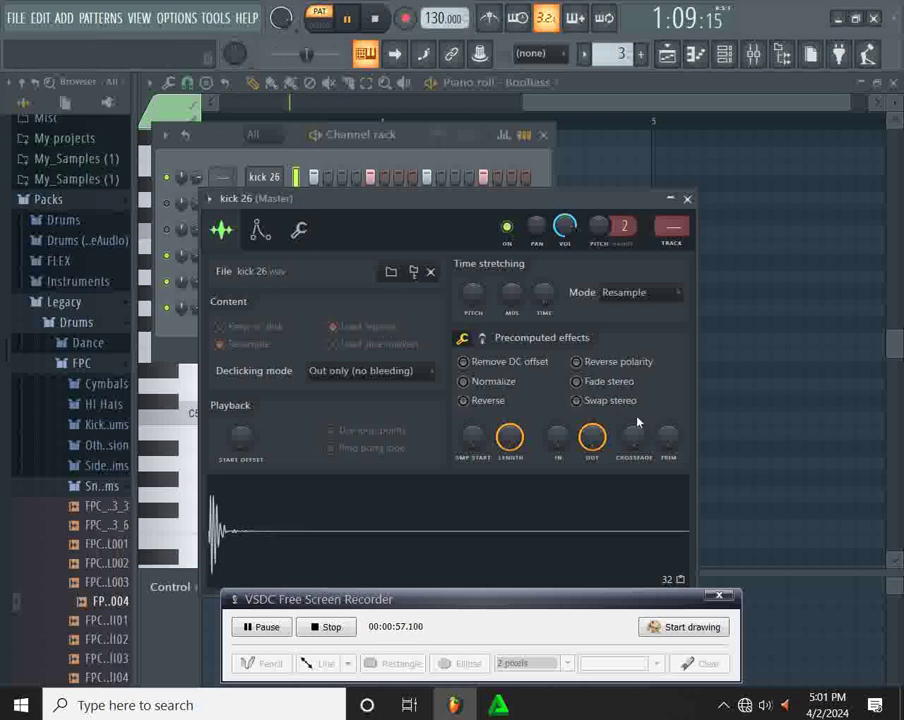
pyautogui.moveTo(592, 437)
pyautogui.mouseDown()
pyautogui.moveTo(592, 470)
pyautogui.moveTo(592, 437)
pyautogui.mouseUp()
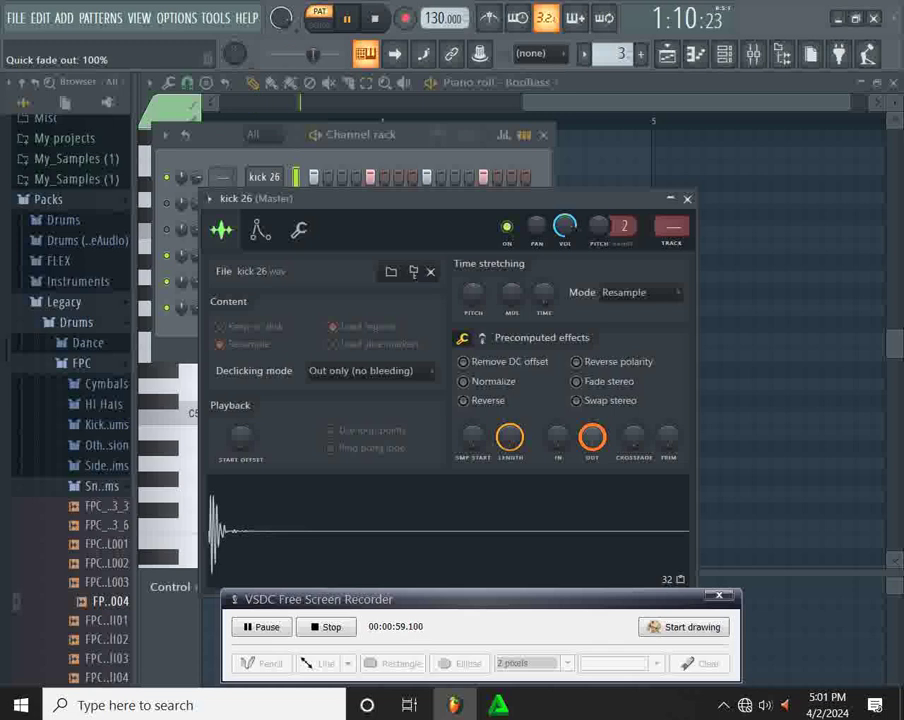
pyautogui.click(687, 199)
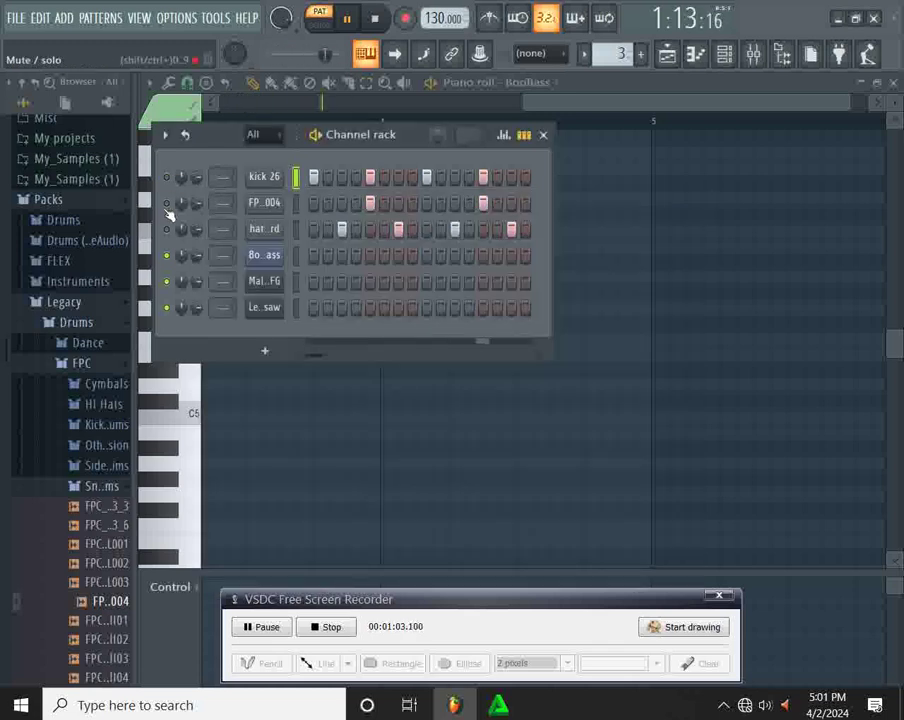
# Isolate the FPC_Snr_2L004 snare by muting the kick, and set its sample's quick fade out to 50%.
pyautogui.scroll(-4, 116, 344)
pyautogui.click(266, 203)
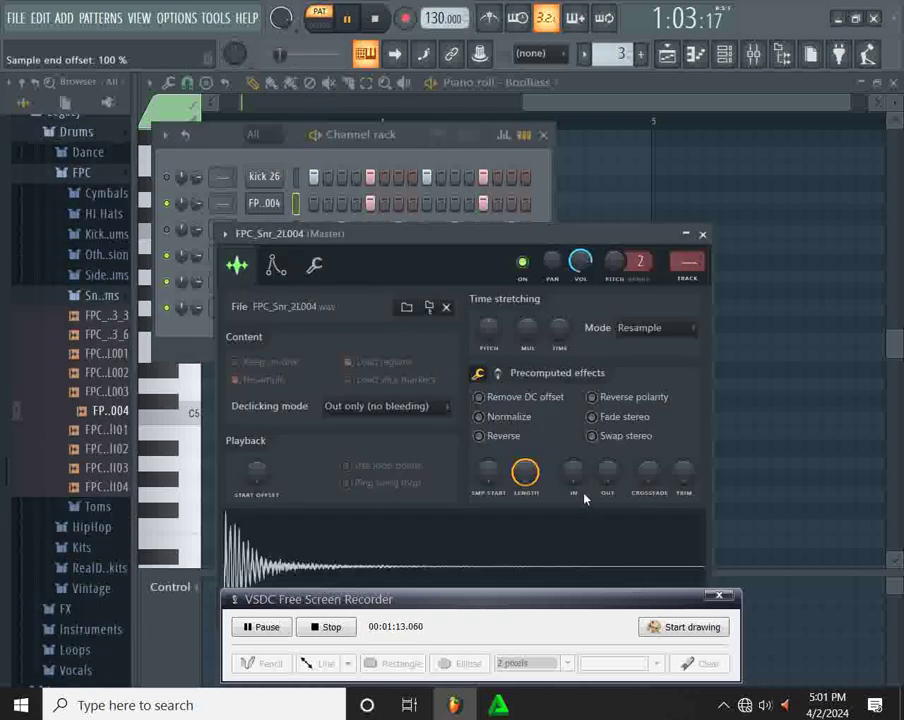
pyautogui.moveTo(463, 245); pyautogui.dragTo(411, 145)
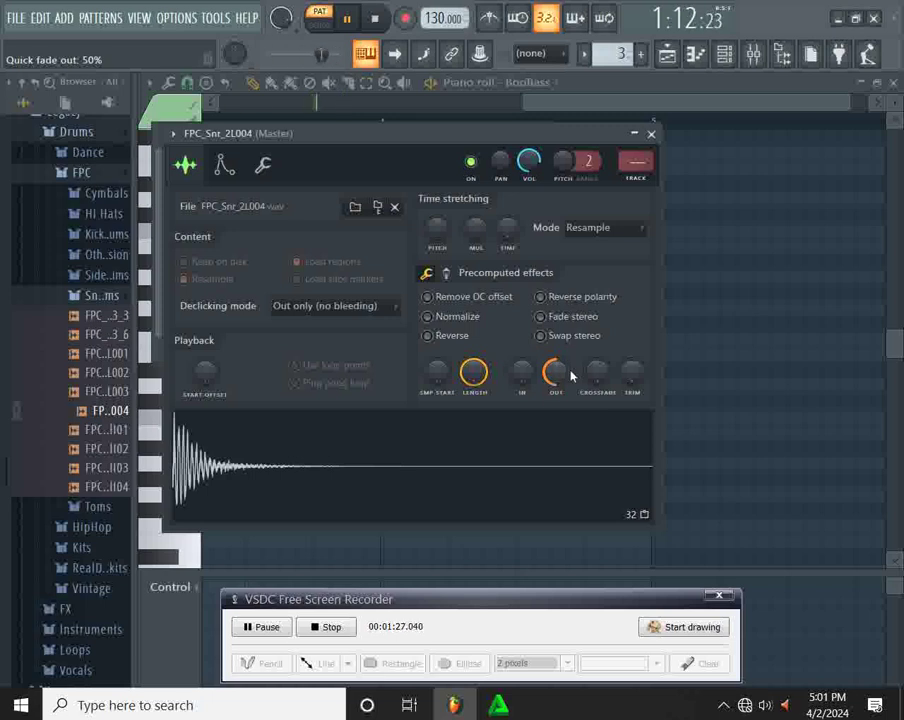
# Set the snare's filter type to BS and its Mod X filter frequency to about 37%.
pyautogui.click(224, 166)
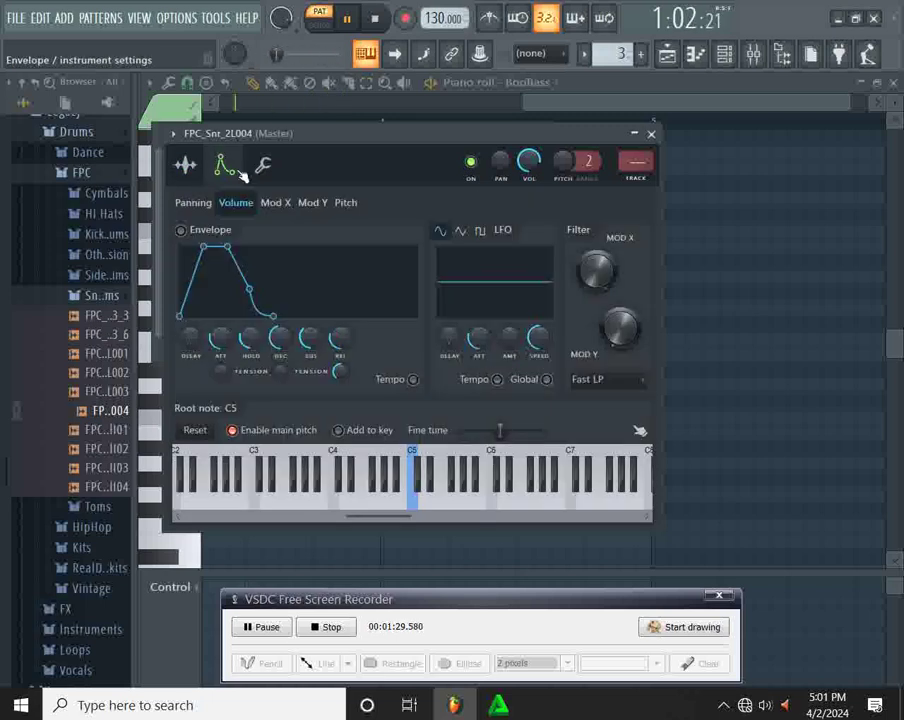
pyautogui.click(612, 382)
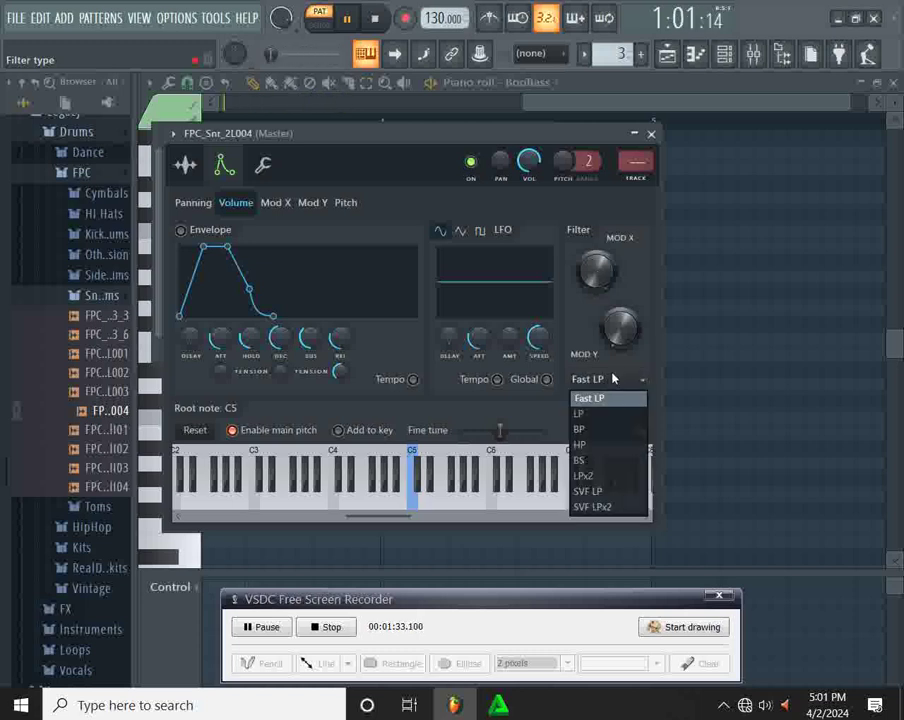
pyautogui.click(588, 462)
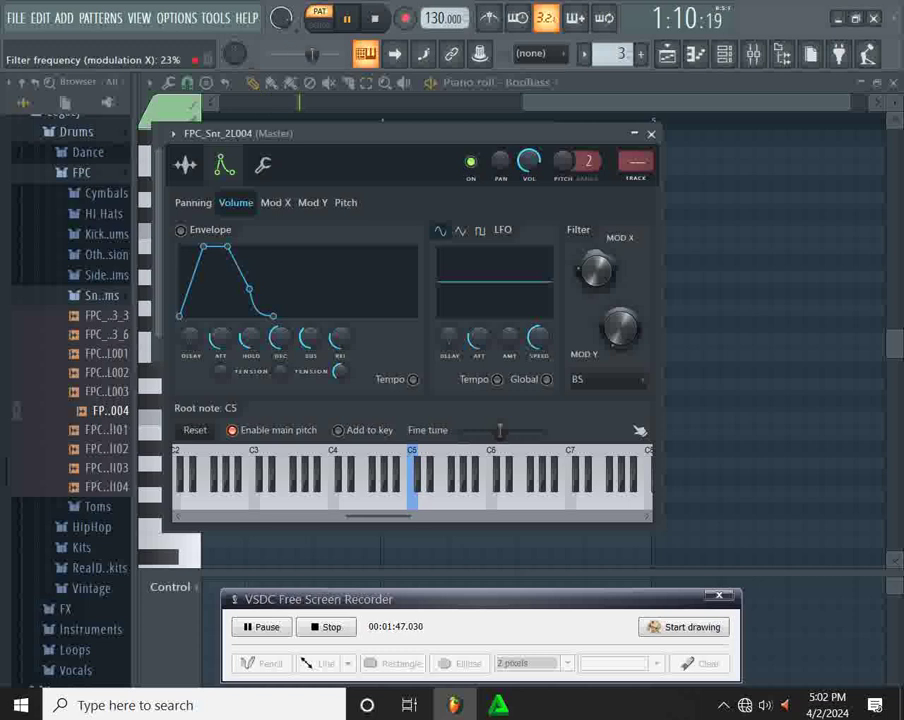
pyautogui.moveTo(596, 268); pyautogui.dragTo(596, 258)
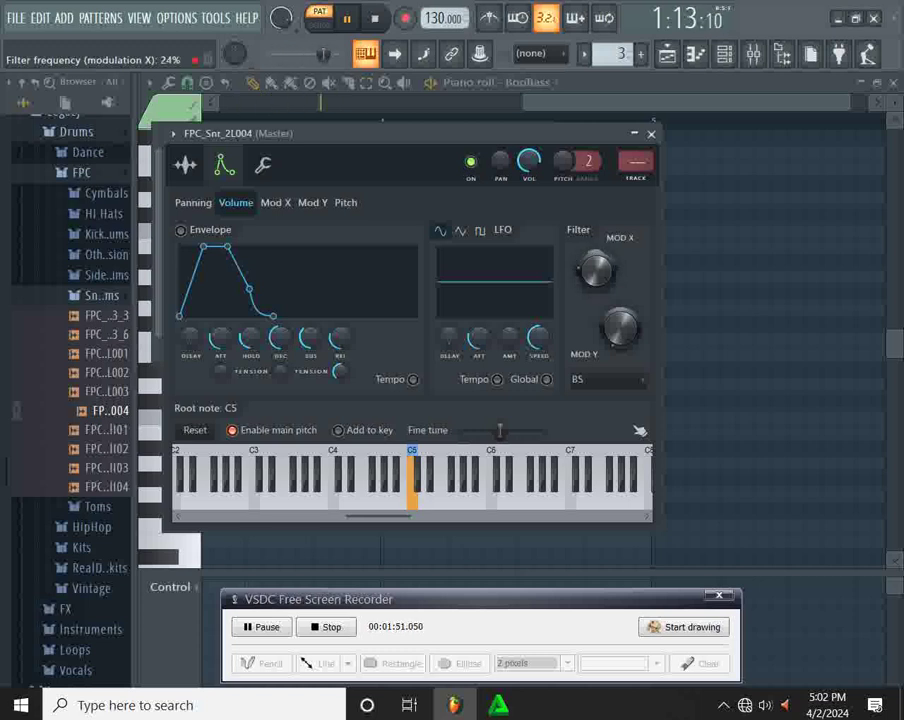
pyautogui.moveTo(596, 268); pyautogui.dragTo(596, 266)
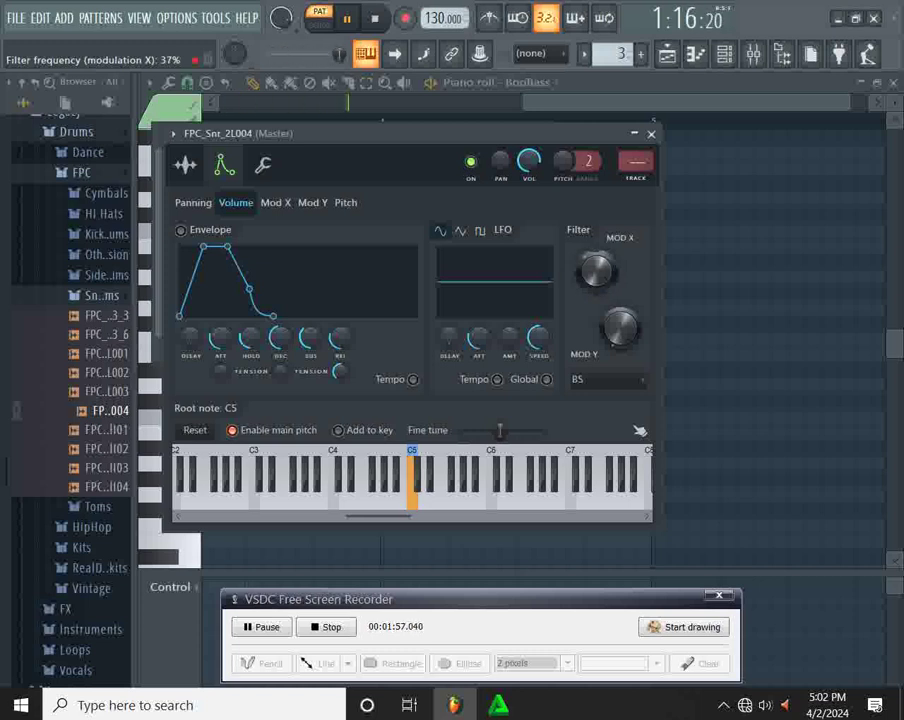
# Check the snare's envelope and miscellaneous settings, and enable Normalize for its sample.
pyautogui.click(263, 166)
pyautogui.click(224, 166)
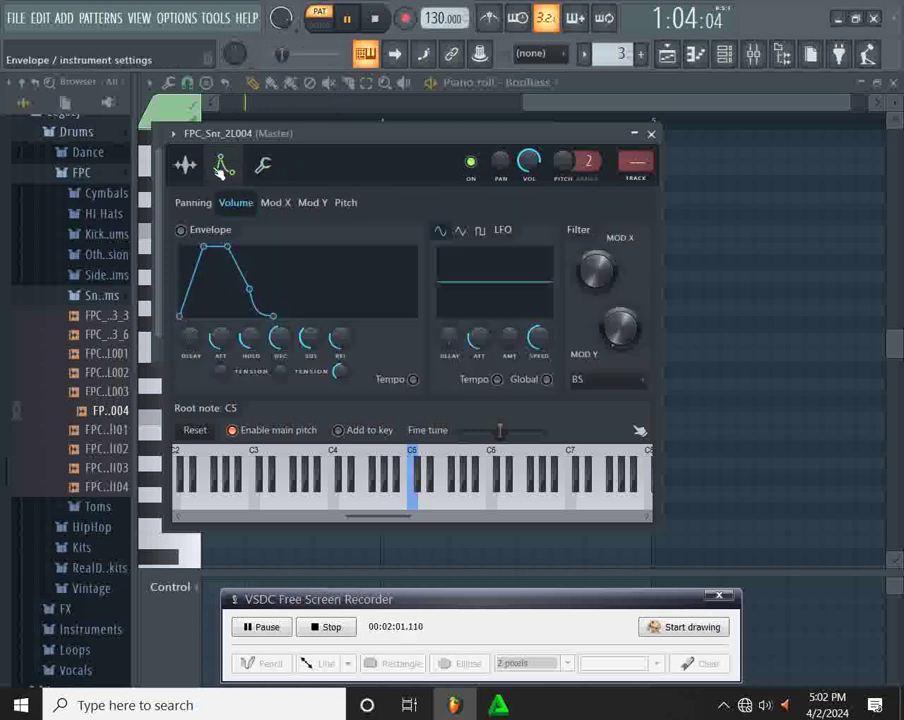
pyautogui.click(262, 170)
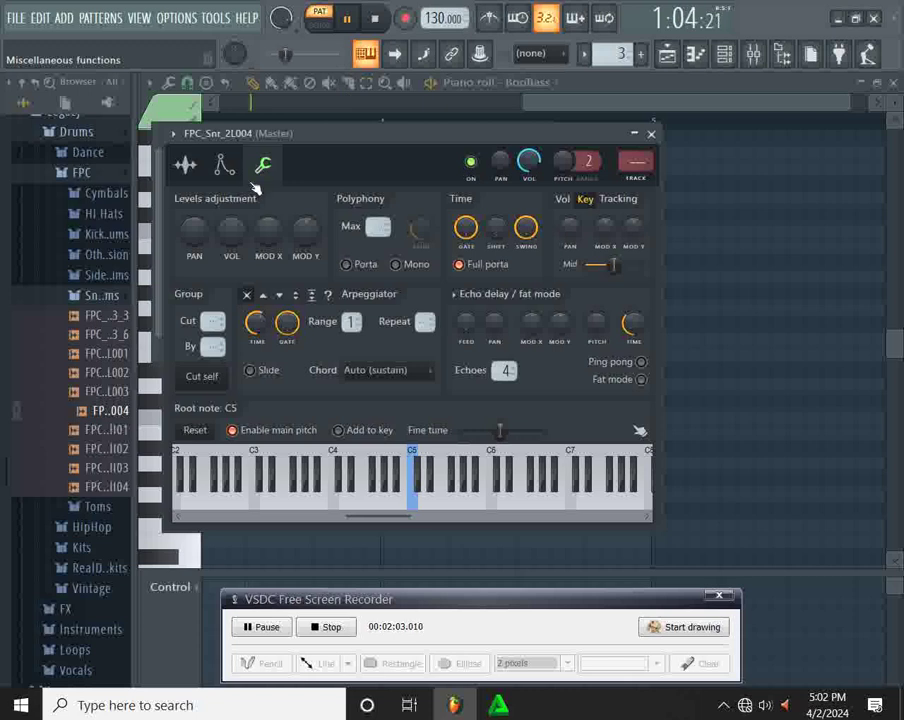
pyautogui.click(224, 166)
pyautogui.click(188, 167)
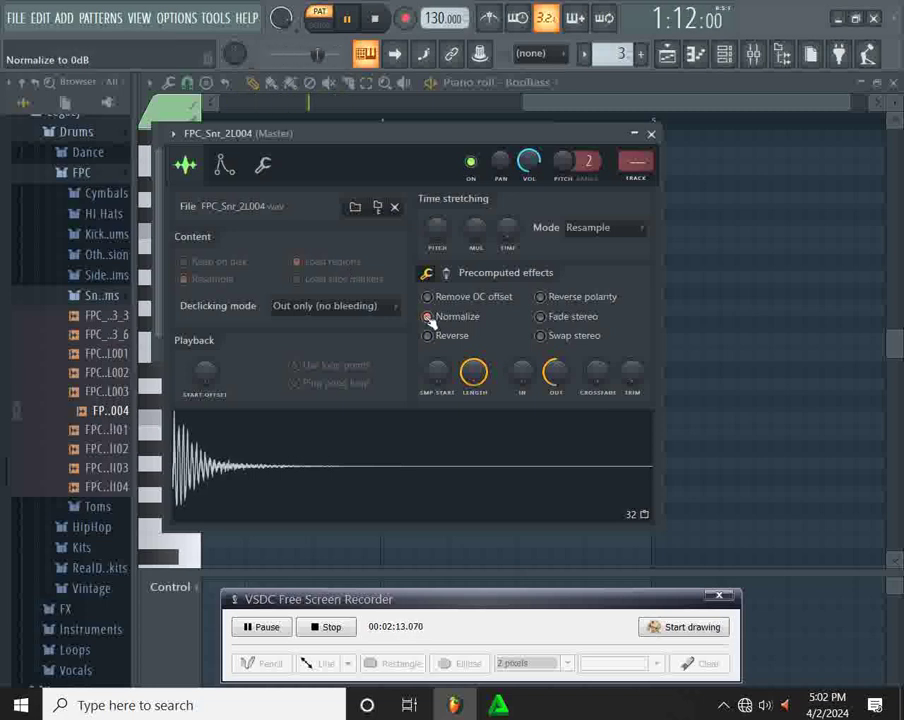
# Raise the snare's volume multiplier above 100% and close its channel settings.
pyautogui.click(264, 167)
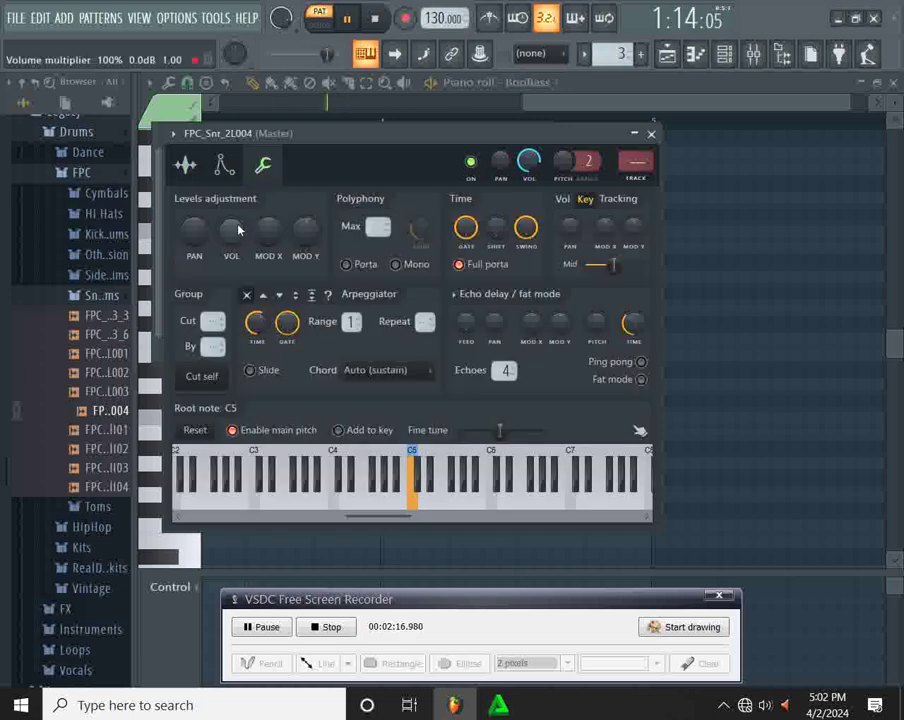
pyautogui.moveTo(231, 230); pyautogui.dragTo(231, 214)
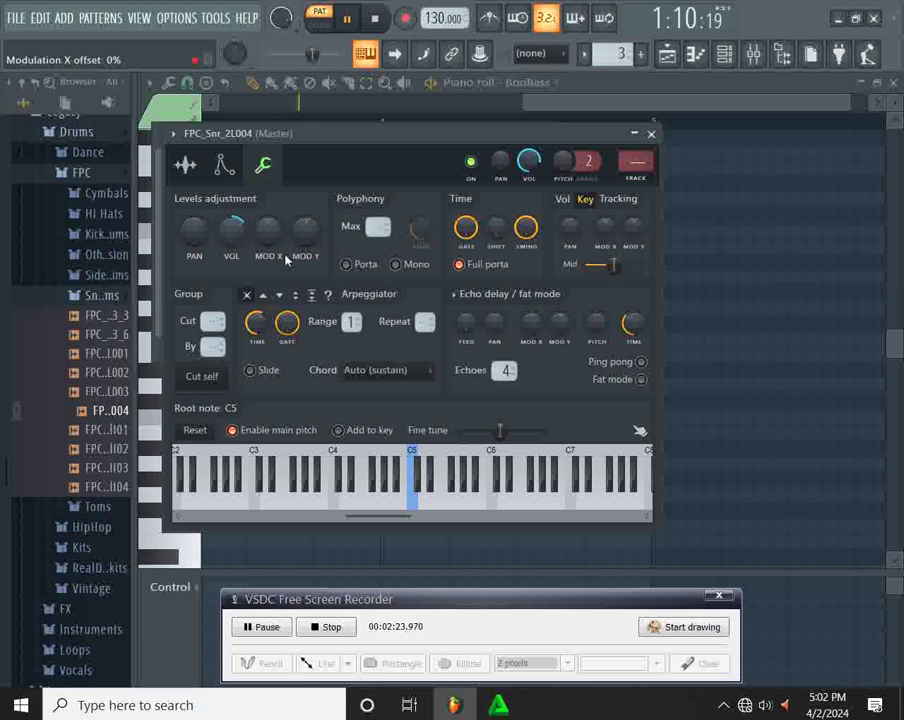
pyautogui.click(651, 133)
# Unmute the kick to hear it with the snare, and mute both to play the hat channel alone.
pyautogui.click(167, 177)
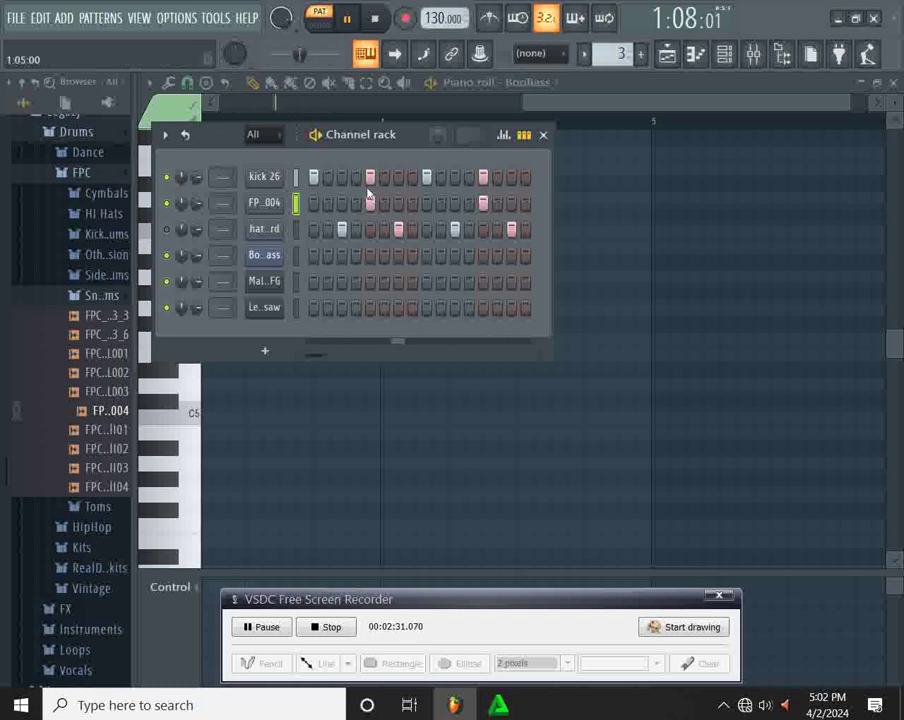
pyautogui.press('space')
pyautogui.click(167, 177)
pyautogui.click(167, 203)
pyautogui.press('space')
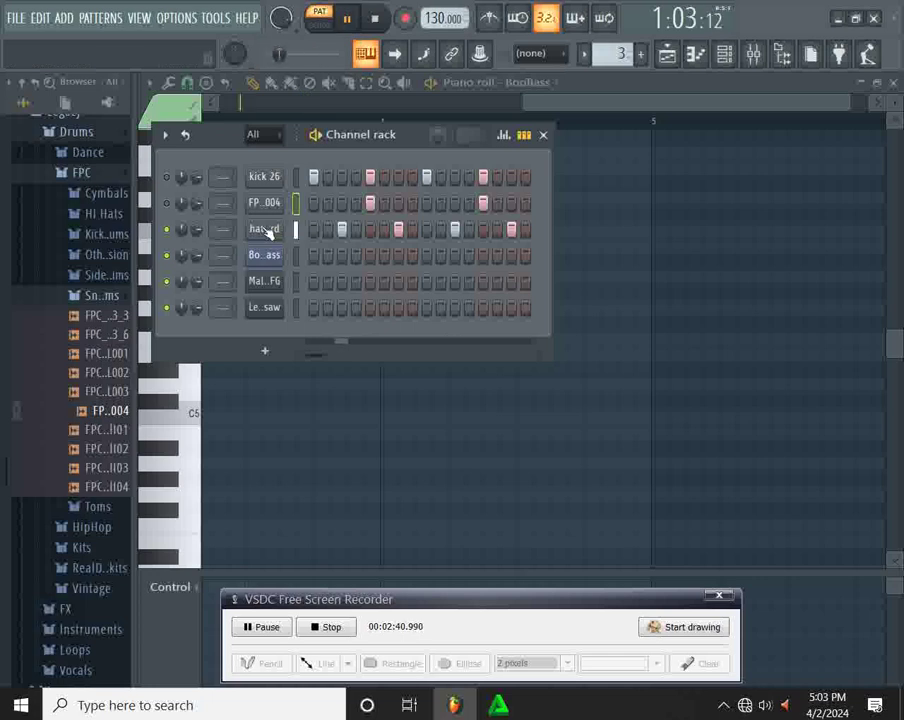
# Set the hatpedal 20 hard channel's filter type to BS and its Mod X filter frequency to 25%.
pyautogui.click(266, 230)
pyautogui.moveTo(336, 256); pyautogui.dragTo(304, 166)
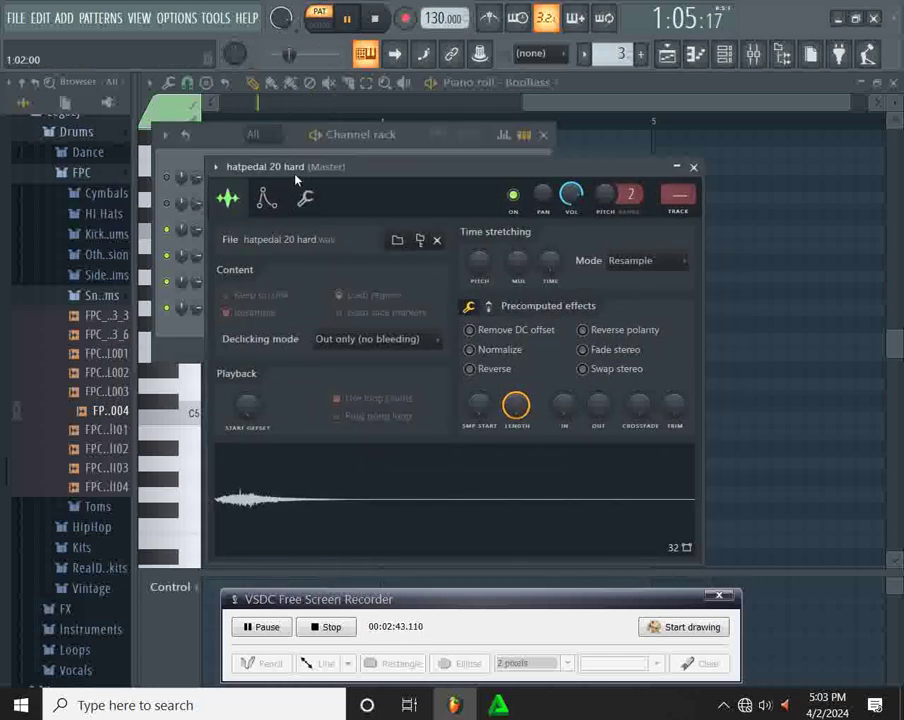
pyautogui.click(267, 203)
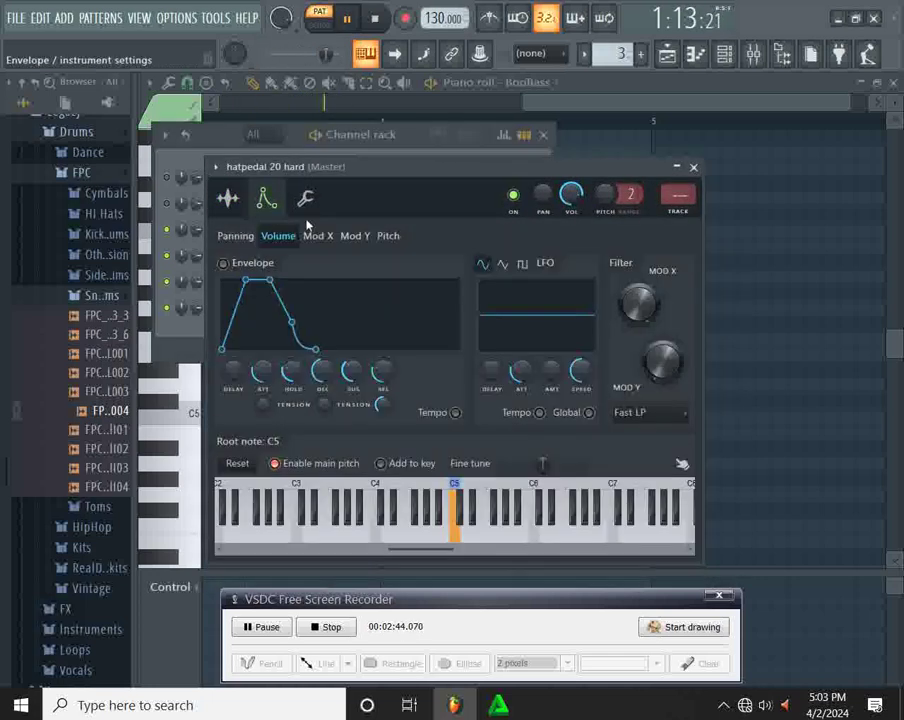
pyautogui.click(648, 416)
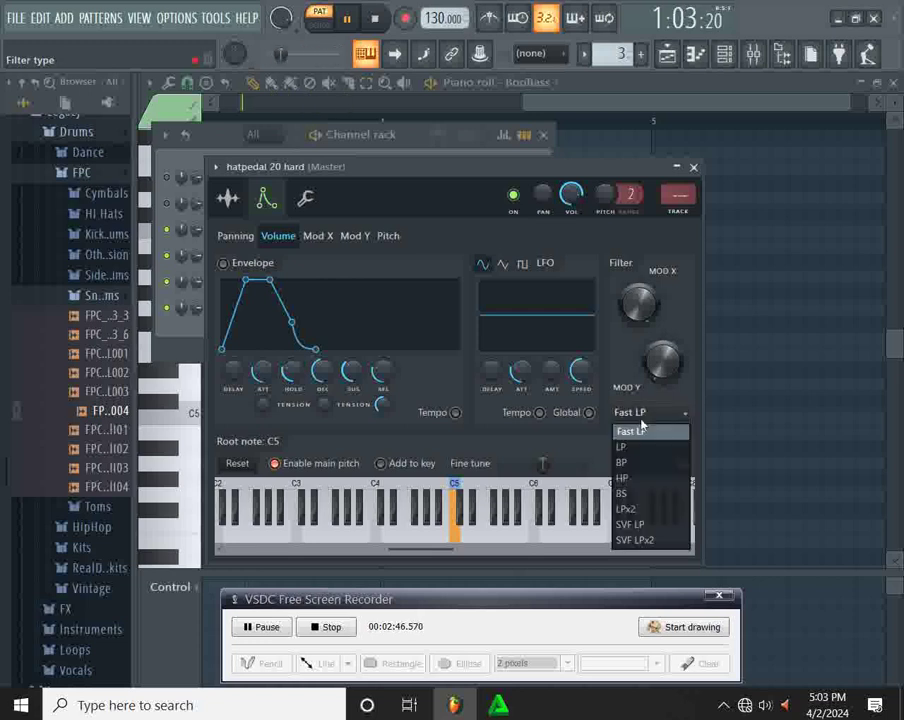
pyautogui.click(626, 495)
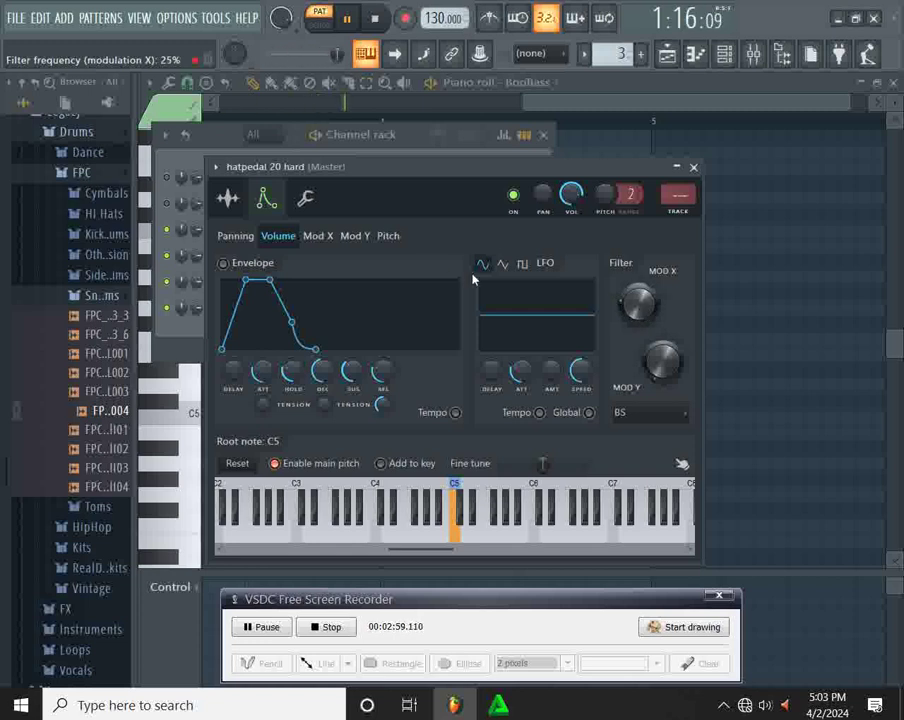
# Set the hatpedal 20 hard channel's volume multiplier to 120% and close its settings.
pyautogui.click(306, 200)
pyautogui.moveTo(276, 278); pyautogui.dragTo(276, 260)
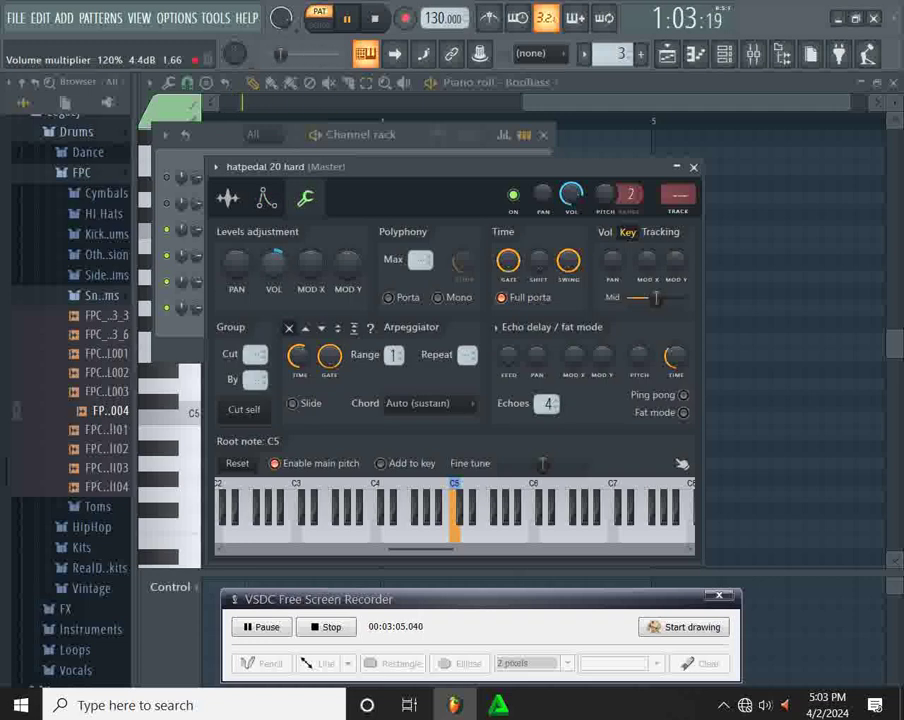
pyautogui.click(693, 167)
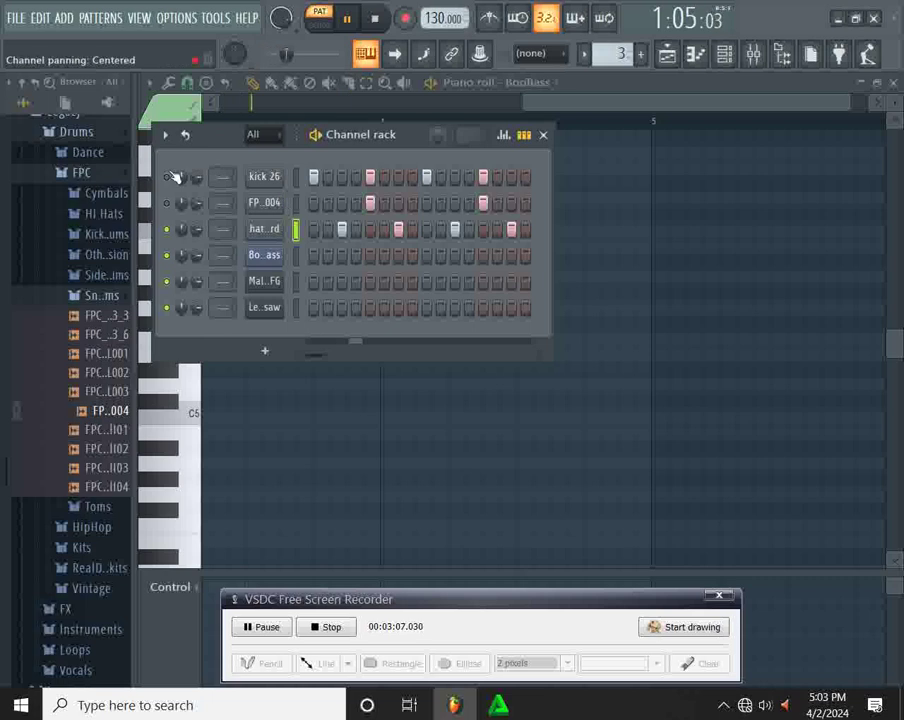
# Unmute the snare and kick, listen to the full drum pattern, and stop playback.
pyautogui.click(167, 203)
pyautogui.click(167, 178)
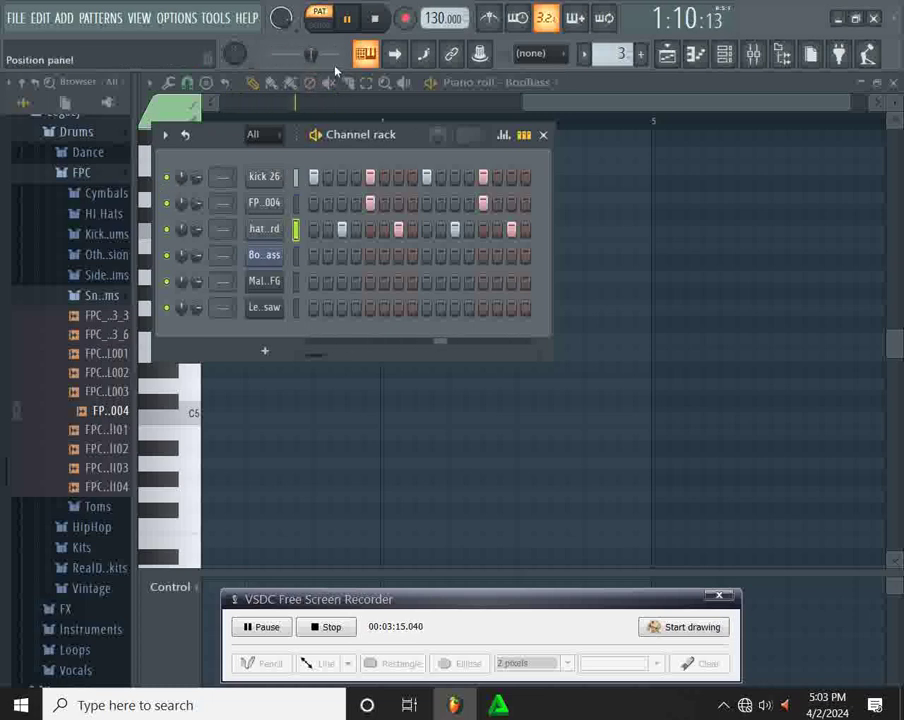
pyautogui.click(351, 37)
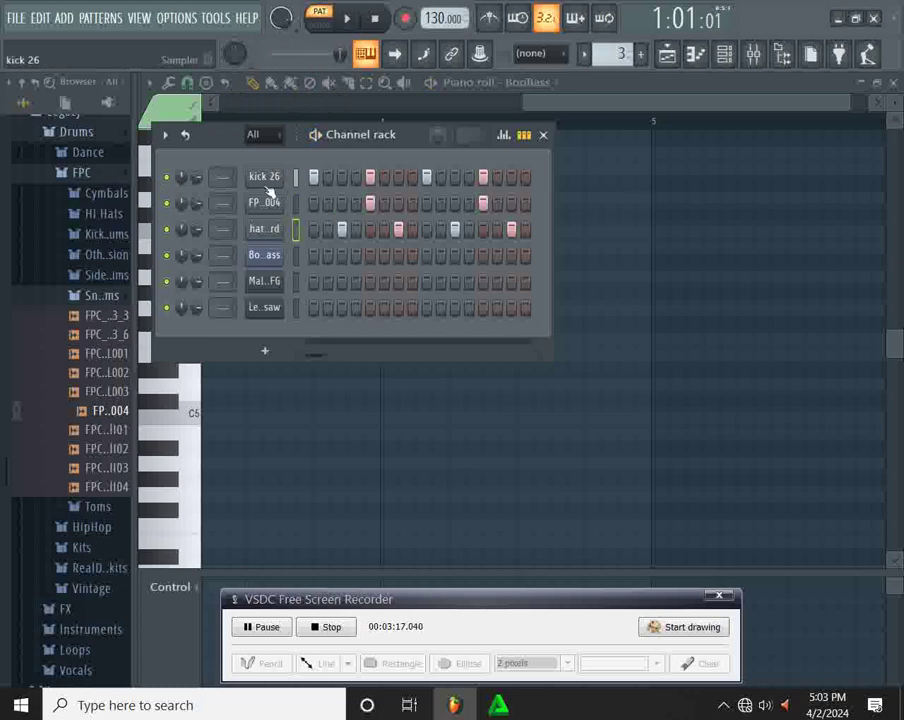
# Look through the neighbouring patterns, select pattern 2 and start playing it.
pyautogui.scroll(1, 622, 55)
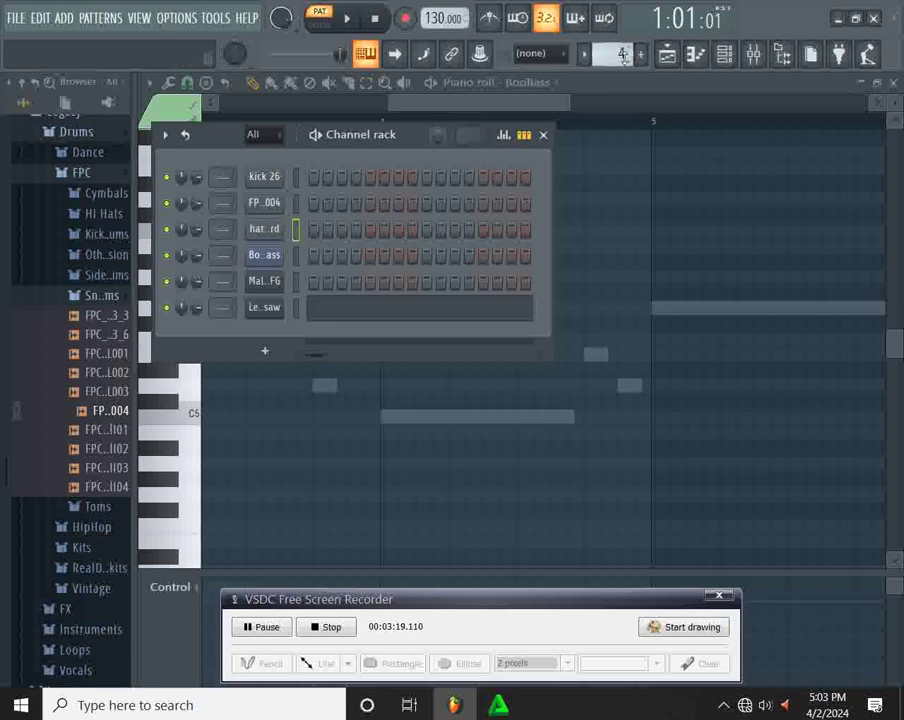
pyautogui.scroll(-1, 608, 53)
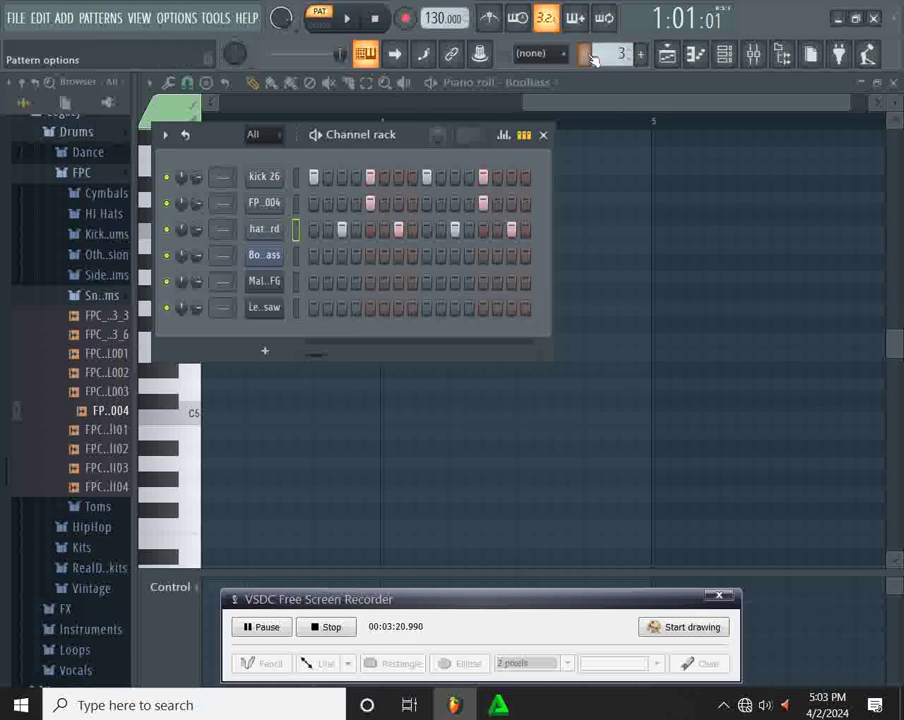
pyautogui.scroll(-1, 603, 51)
pyautogui.click(346, 20)
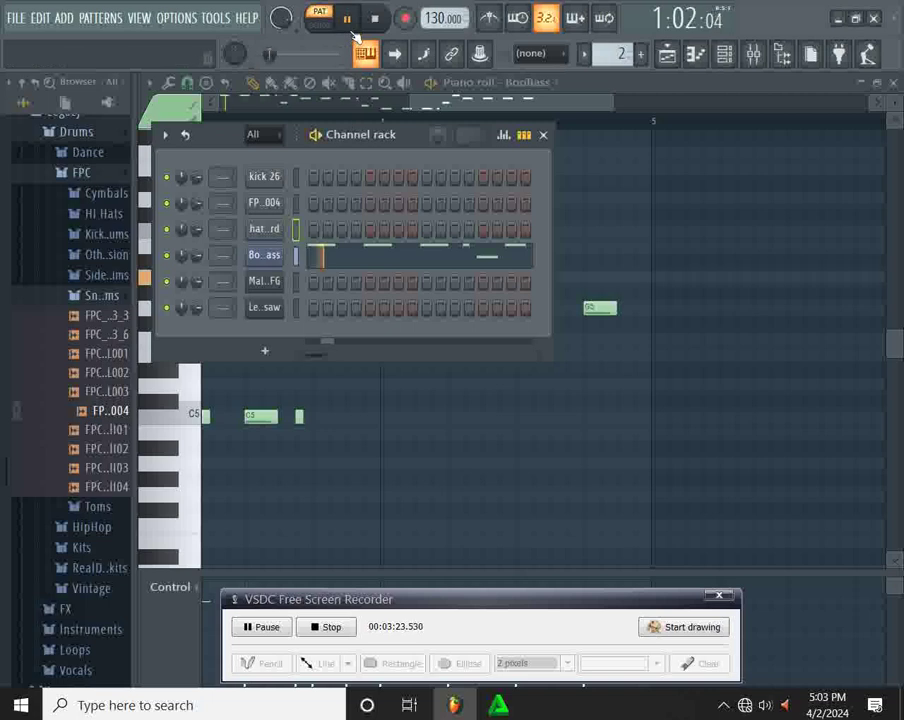
# Open the BooBass channel's settings and try out its bass, mid and treble levels while pattern 2 plays.
pyautogui.click(264, 255)
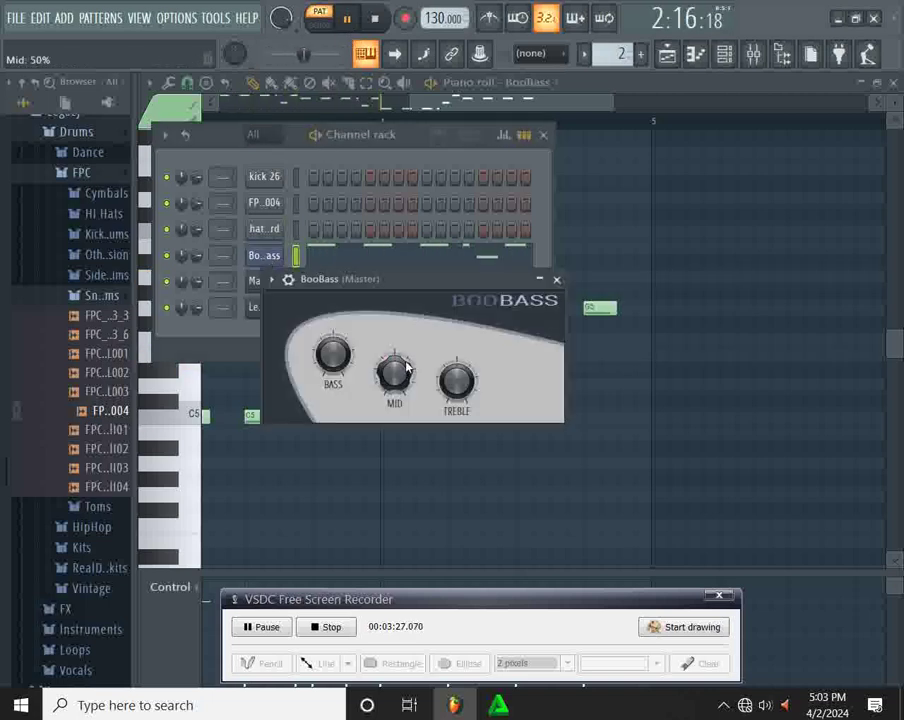
pyautogui.moveTo(406, 368); pyautogui.dragTo(391, 362)
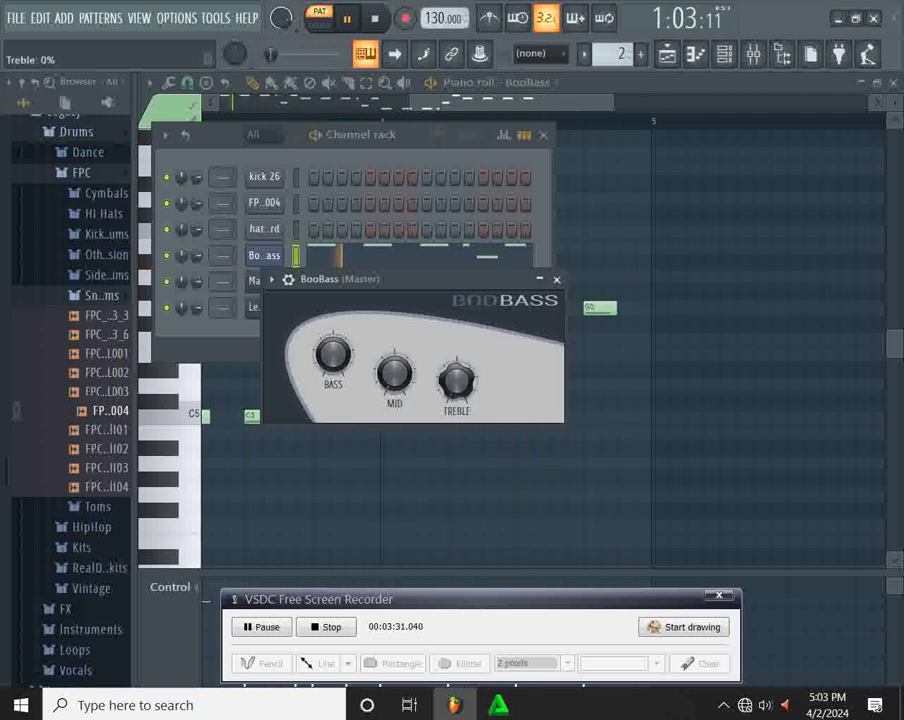
pyautogui.moveTo(333, 355); pyautogui.dragTo(333, 320)
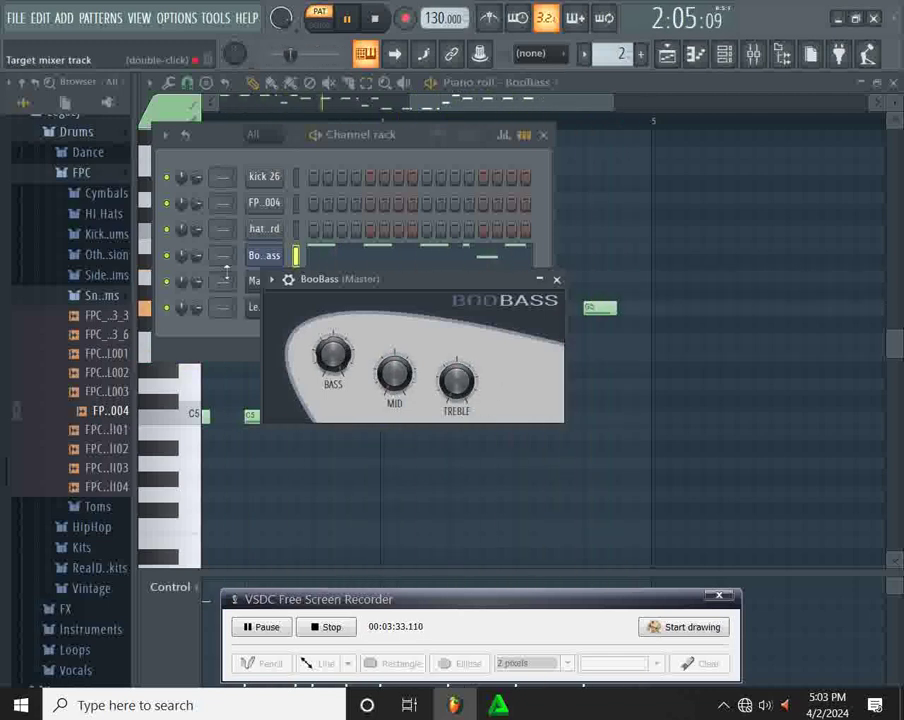
# Set the BooBass channel's volume to 50%, close its settings and stop playback.
pyautogui.click(181, 177)
pyautogui.moveTo(181, 177); pyautogui.dragTo(181, 206)
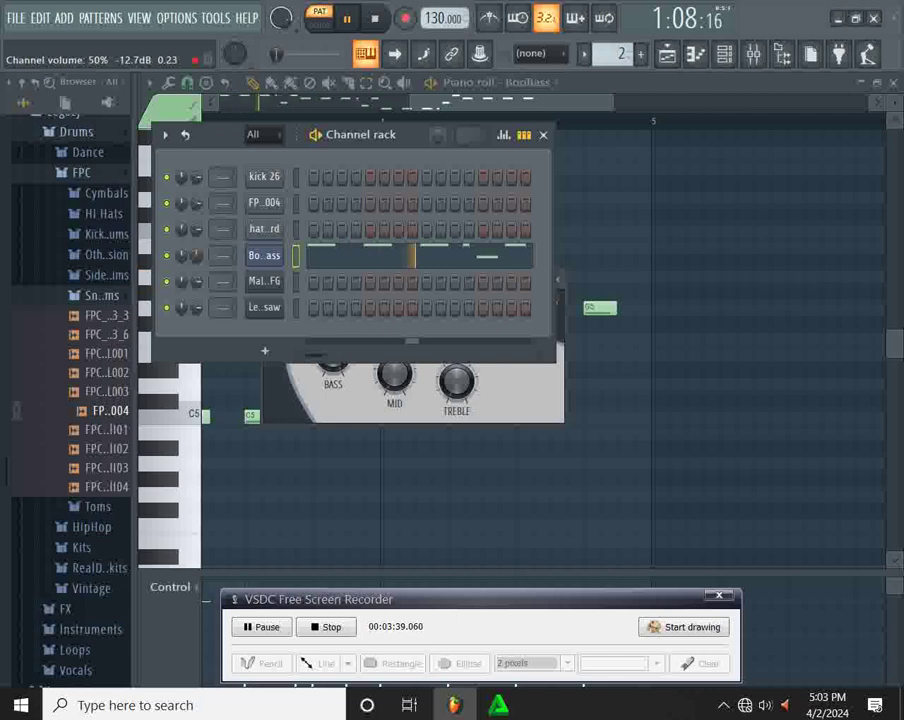
pyautogui.click(563, 285)
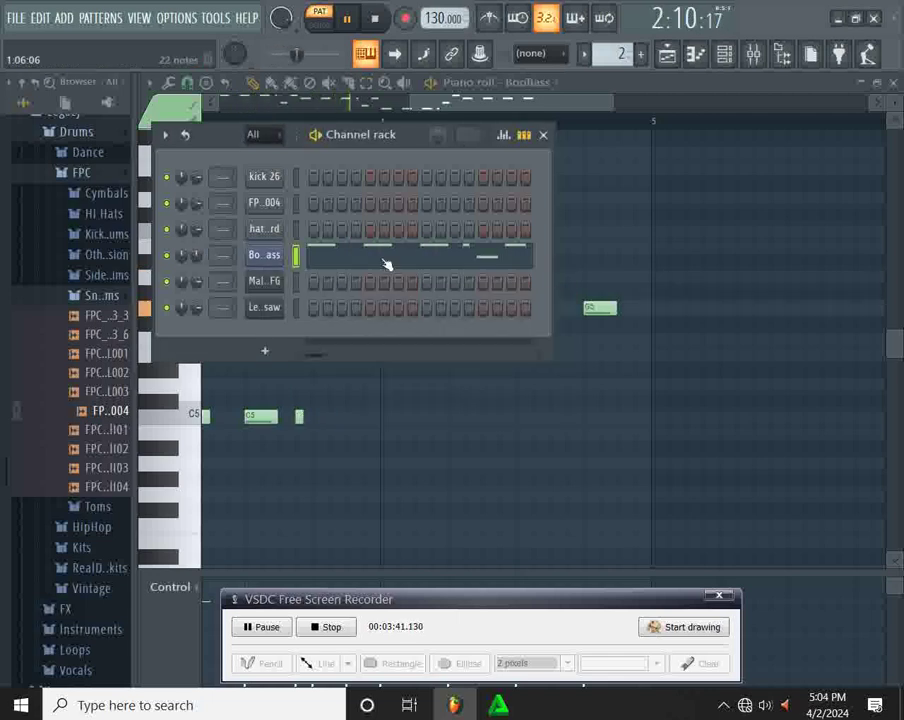
pyautogui.press('space')
# Select pattern 1 and set the Mallets FG channel's volume to 50%.
pyautogui.scroll(-1, 615, 54)
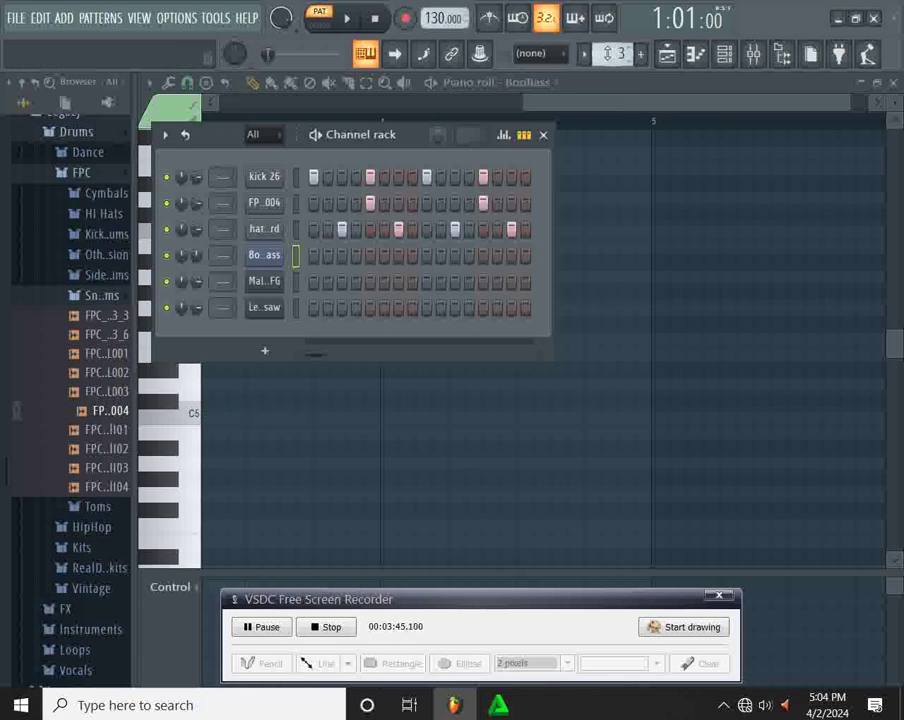
pyautogui.scroll(2, 615, 54)
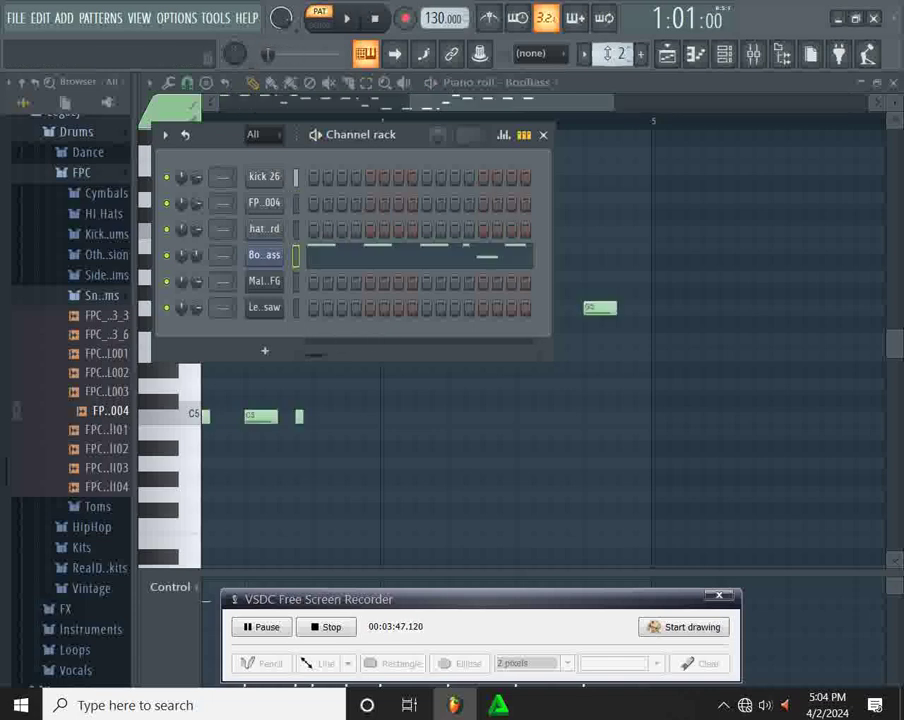
pyautogui.press('space')
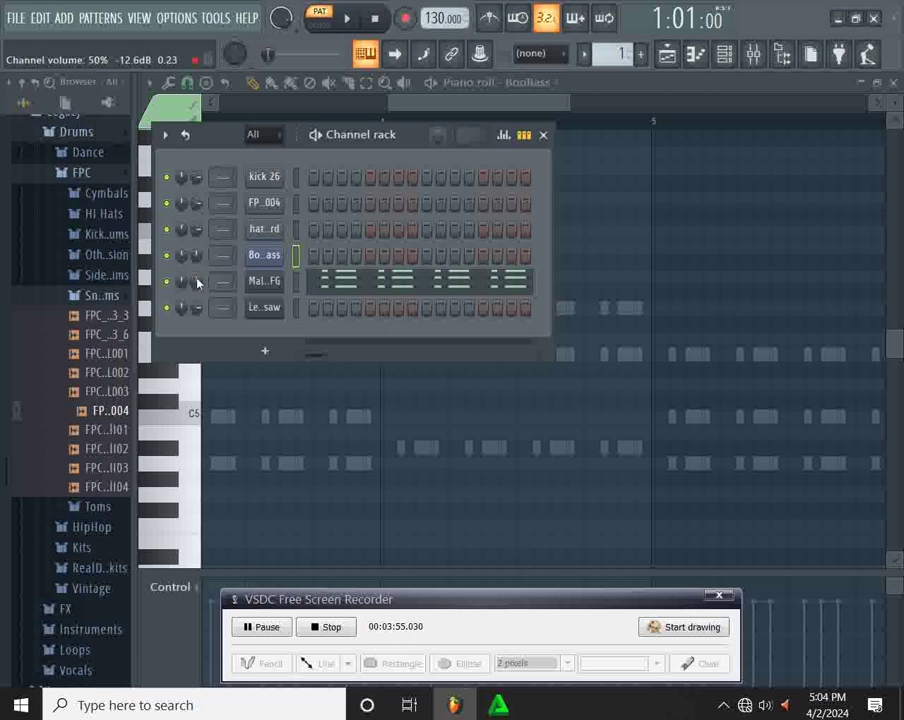
# Play pattern 1, audition successive presets on the Mallets FG channel and load the RING preset.
pyautogui.press('space')
pyautogui.click(264, 281)
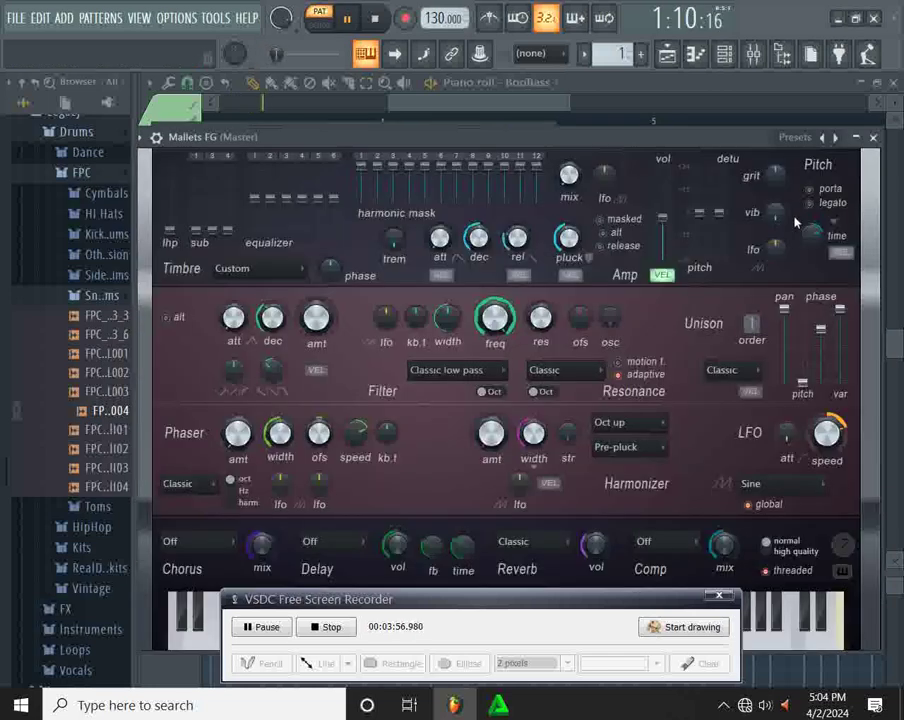
pyautogui.click(834, 141)
pyautogui.click(834, 141)
pyautogui.click(834, 141)
pyautogui.click(834, 141)
pyautogui.click(835, 141)
pyautogui.click(835, 141)
pyautogui.click(835, 141)
pyautogui.click(835, 141)
pyautogui.click(835, 141)
pyautogui.click(835, 141)
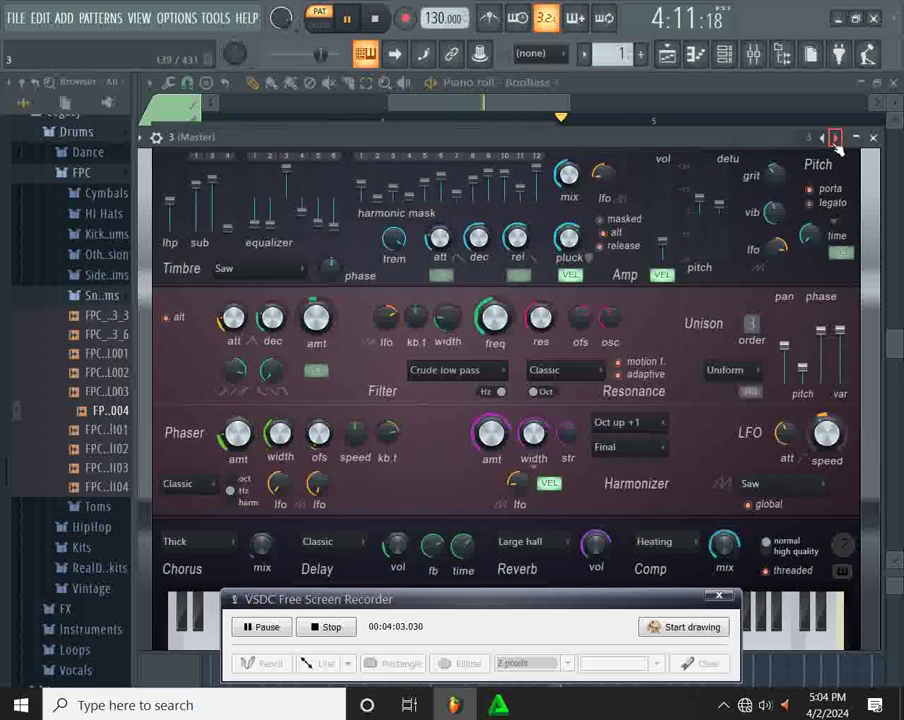
pyautogui.click(835, 141)
pyautogui.click(835, 141)
pyautogui.click(835, 141)
pyautogui.click(835, 141)
pyautogui.click(835, 141)
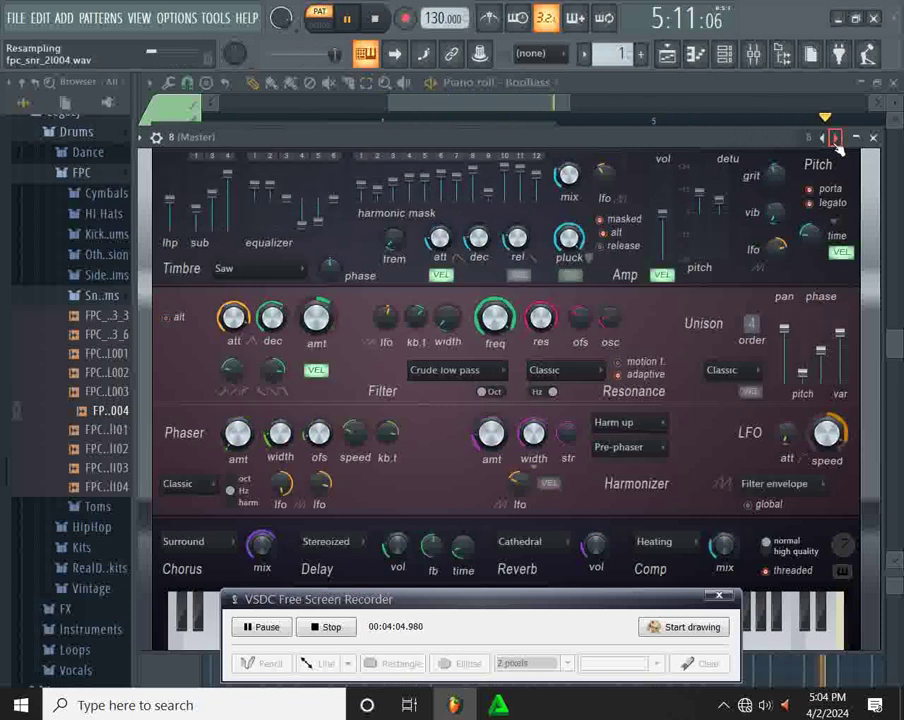
pyautogui.click(835, 141)
pyautogui.click(835, 141)
pyautogui.click(835, 141)
pyautogui.click(835, 141)
pyautogui.click(835, 141)
pyautogui.click(835, 141)
pyautogui.click(835, 141)
pyautogui.click(835, 139)
pyautogui.rightClick(835, 139)
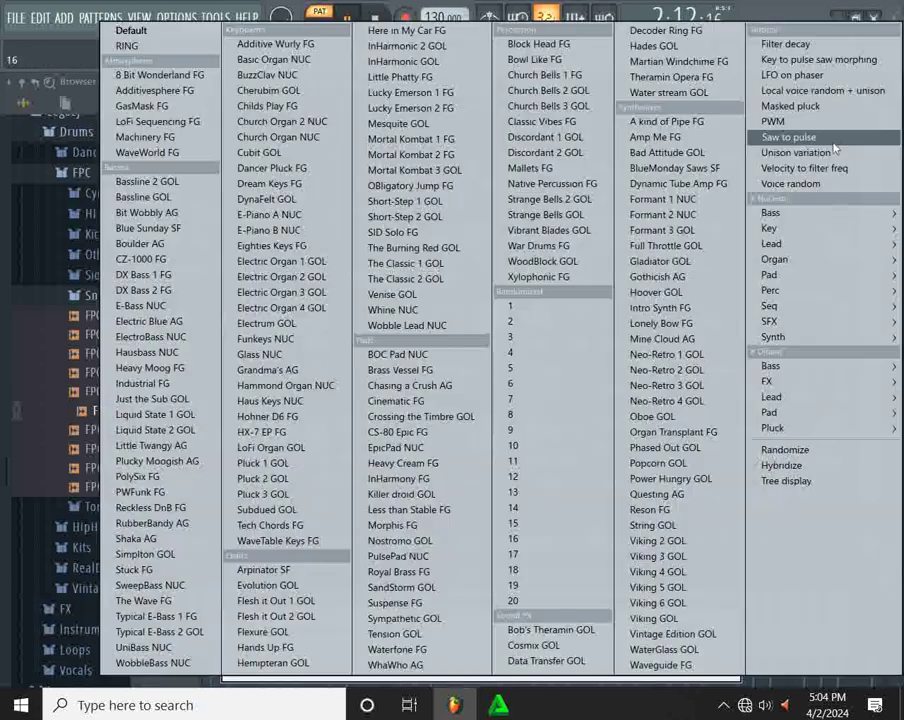
pyautogui.click(127, 46)
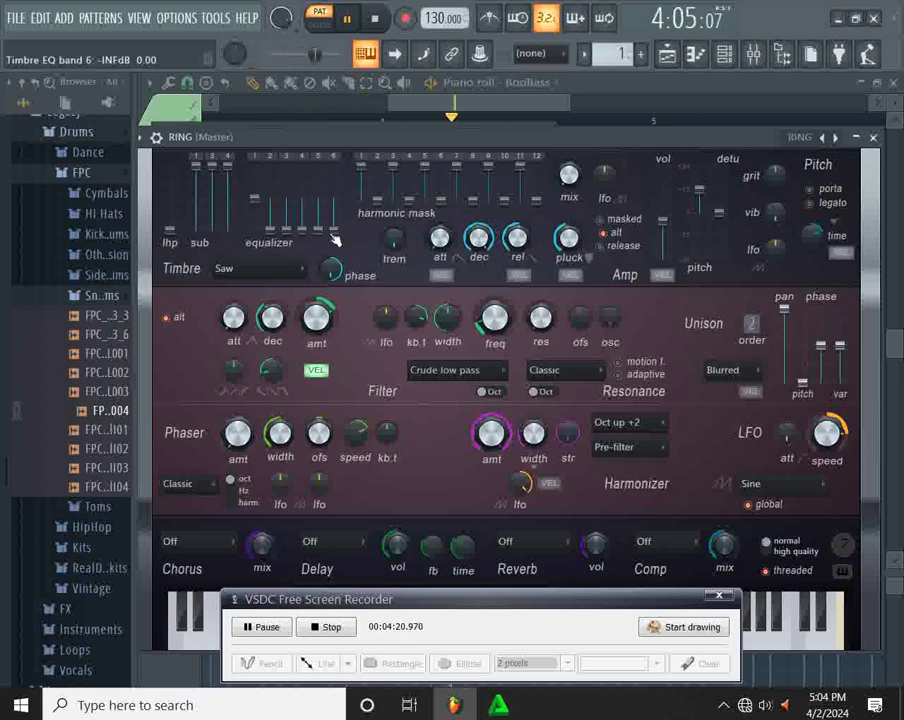
# Try out the RING synth's timbre EQ and harmonizer mix, raise its filter attack, and close its settings.
pyautogui.moveTo(295, 232)
pyautogui.mouseDown()
pyautogui.moveTo(288, 217)
pyautogui.moveTo(286, 232)
pyautogui.mouseUp()
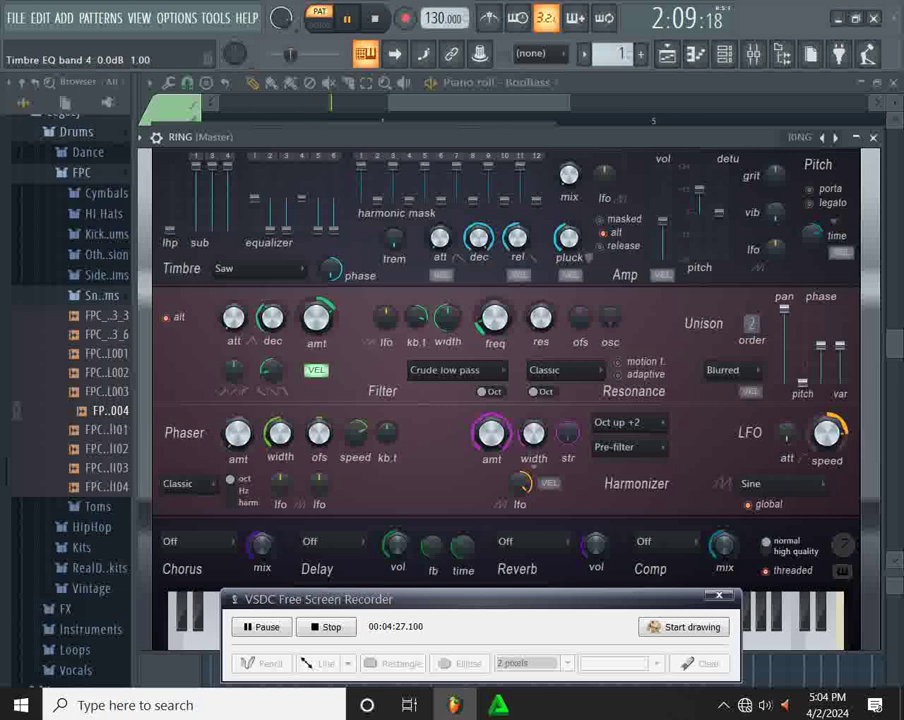
pyautogui.moveTo(269, 212); pyautogui.dragTo(269, 184)
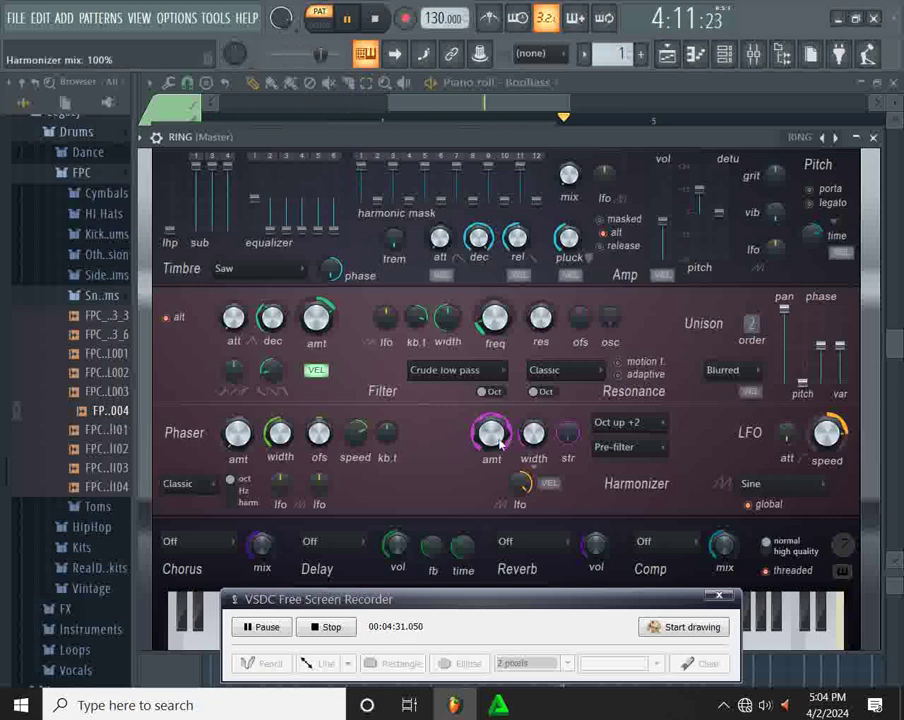
pyautogui.moveTo(491, 432); pyautogui.dragTo(491, 400)
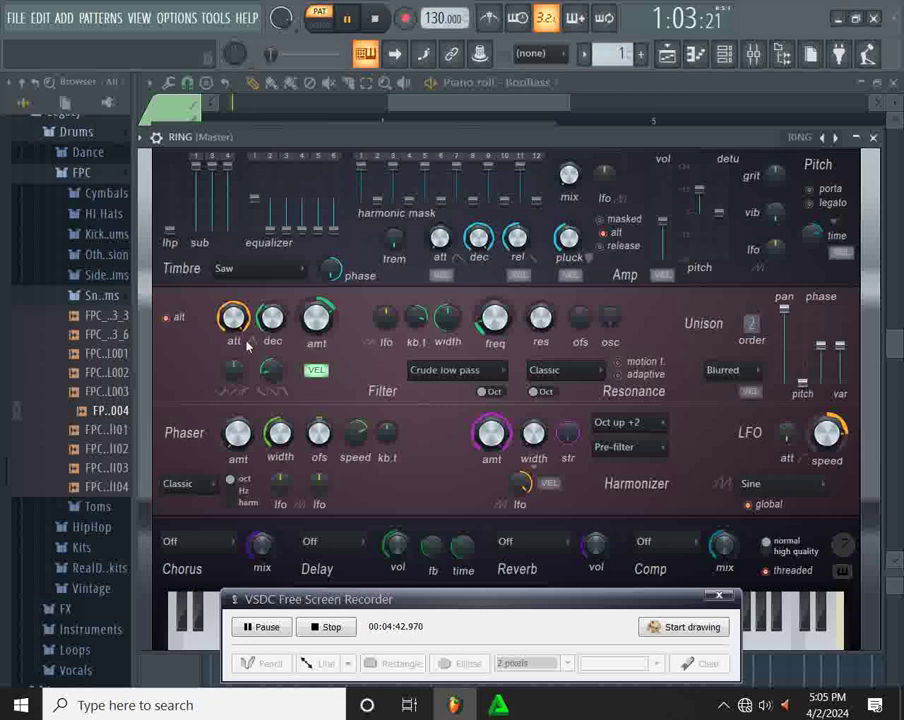
pyautogui.click(875, 141)
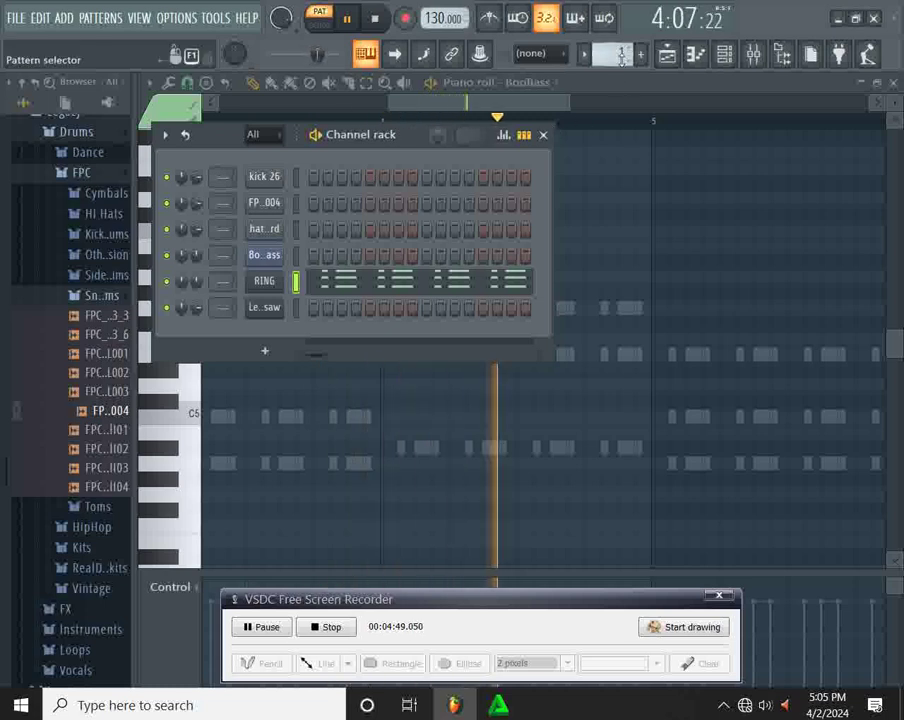
# Listen briefly to pattern 2, then select pattern 4 and play it.
pyautogui.press('space')
pyautogui.scroll(1, 620, 55)
pyautogui.press('space')
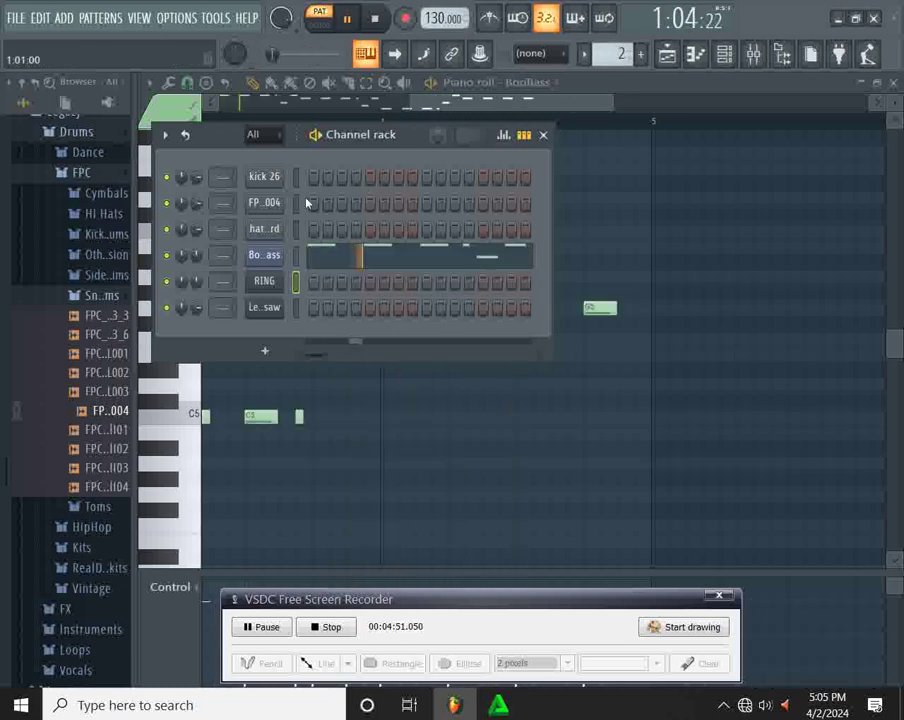
pyautogui.scroll(-1, 600, 56)
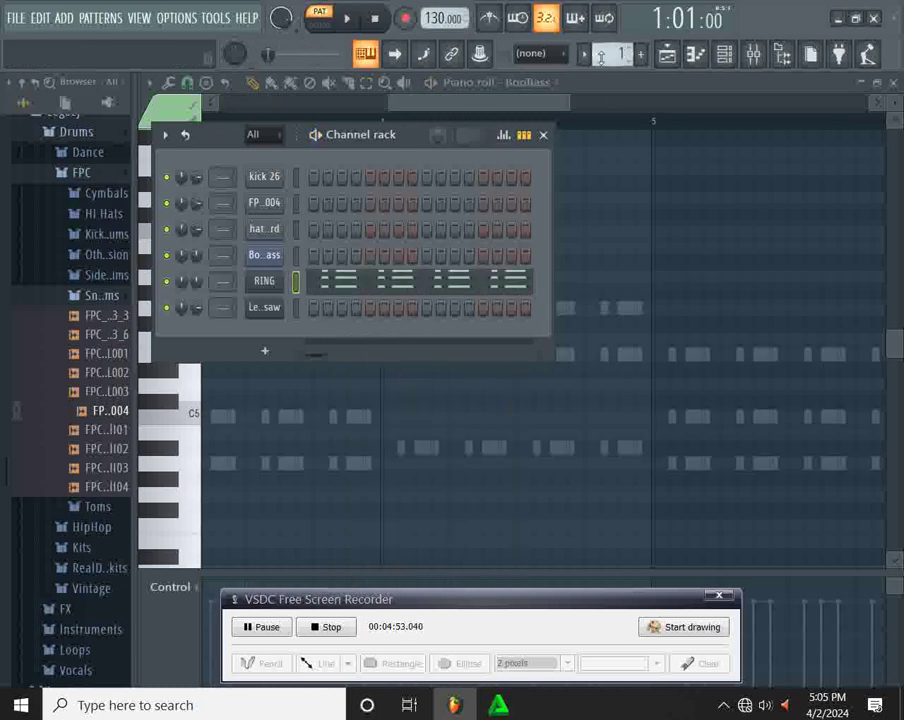
pyautogui.scroll(3, 601, 57)
pyautogui.press('space')
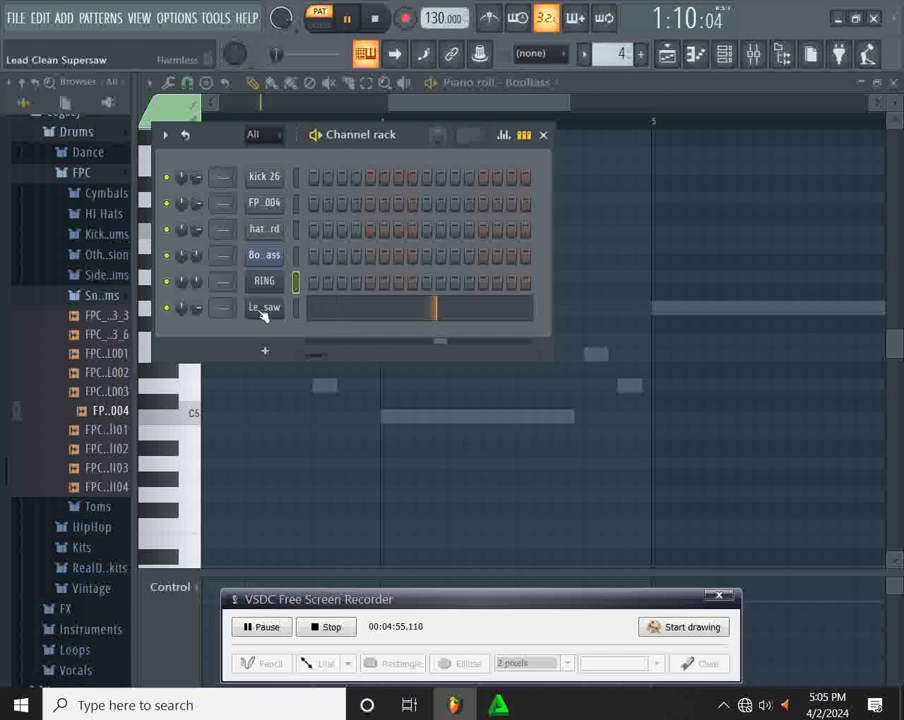
# Open the Lead Clean Supersaw channel's settings, raise its filter width and filter amount, and close the synth.
pyautogui.click(264, 307)
pyautogui.moveTo(315, 231); pyautogui.dragTo(384, 205)
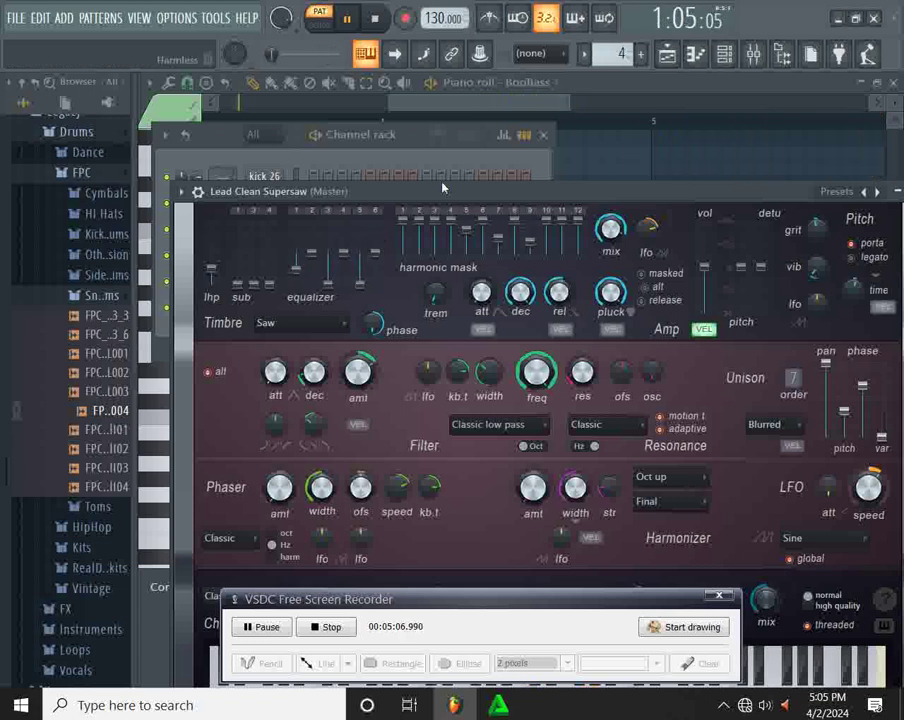
pyautogui.moveTo(443, 187); pyautogui.dragTo(411, 117)
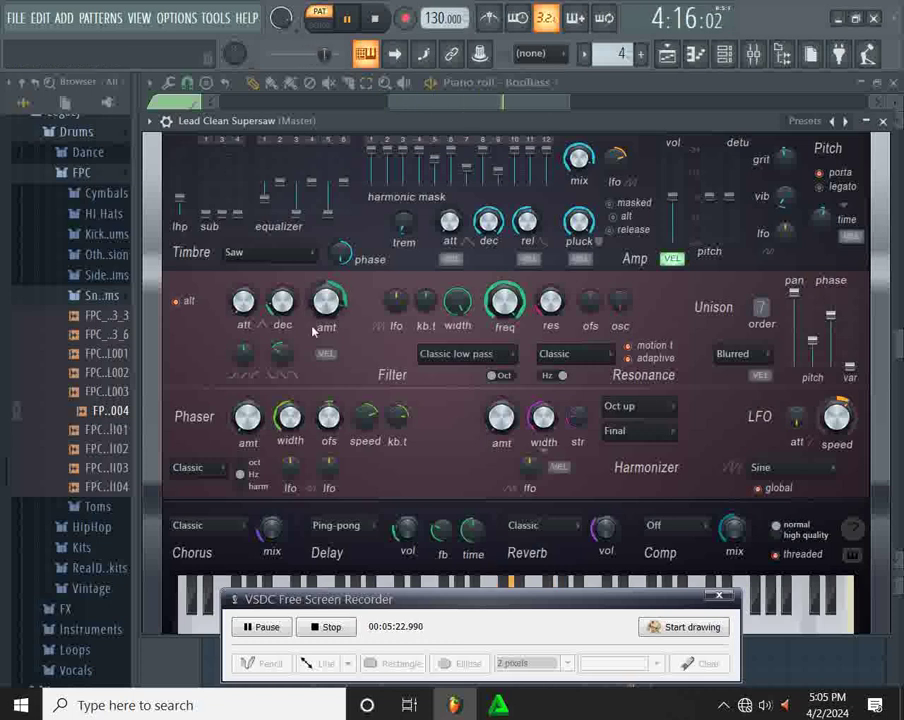
pyautogui.press('space')
pyautogui.click(883, 122)
# Set the Lead Clean Supersaw channel's volume to 50% and listen to pattern 4 again.
pyautogui.press('space')
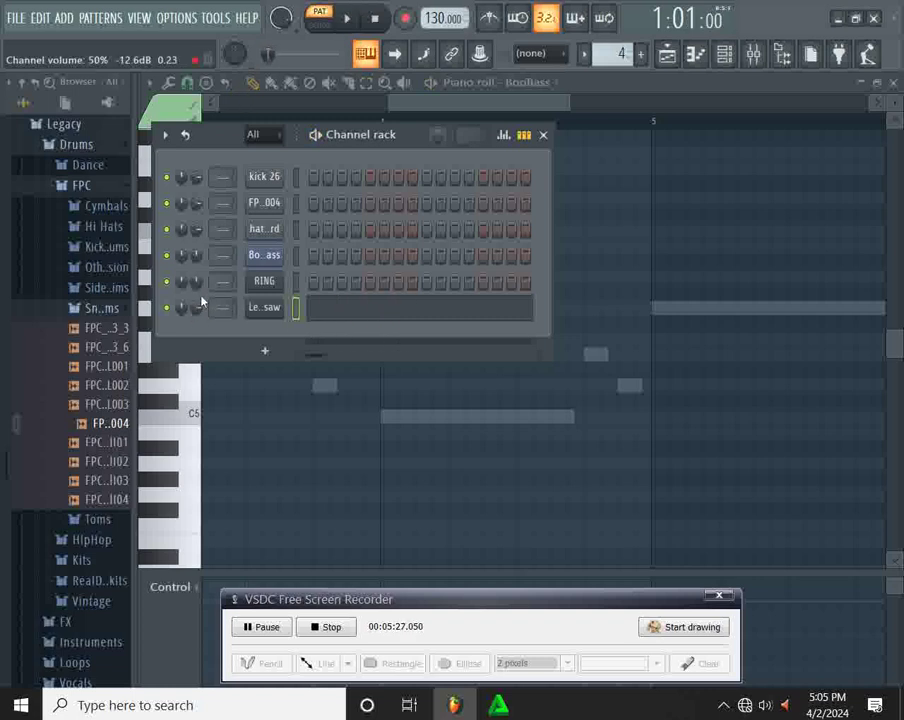
pyautogui.press('space')
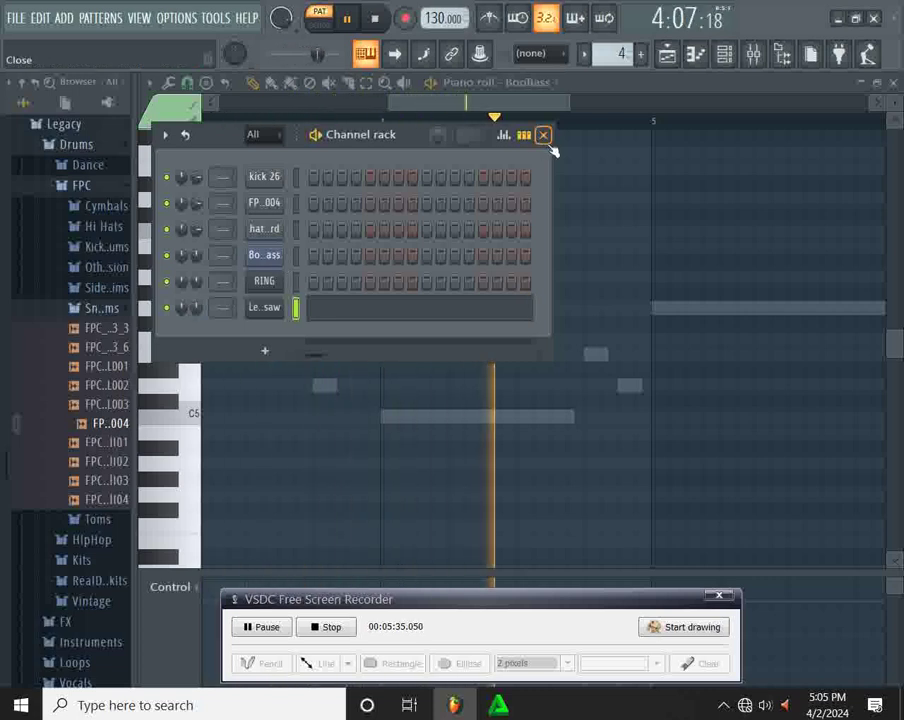
pyautogui.press('space')
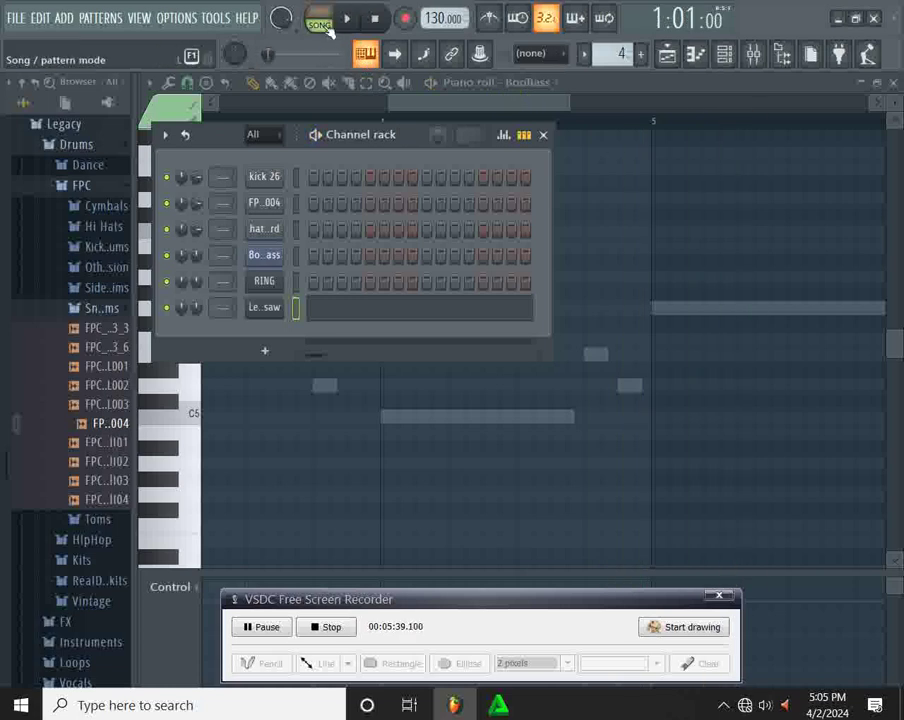
# Switch playback to song mode, open the Playlist and play the arrangement.
pyautogui.click(324, 28)
pyautogui.click(667, 53)
pyautogui.press('space')
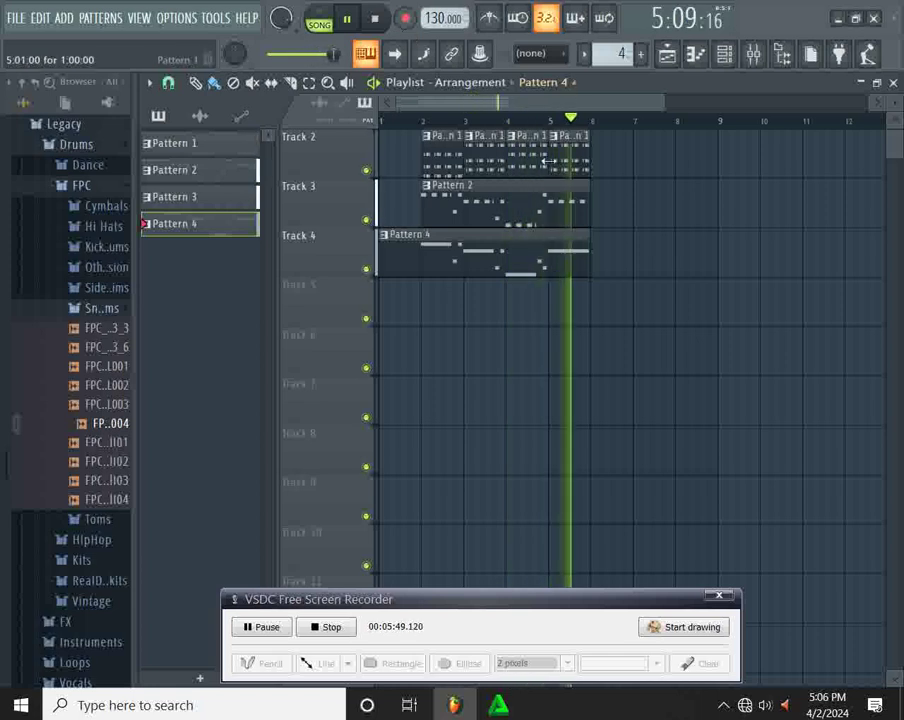
# Reopen the Channel rack and set the RING channel's volume to 30% while checking it against the song.
pyautogui.click(720, 54)
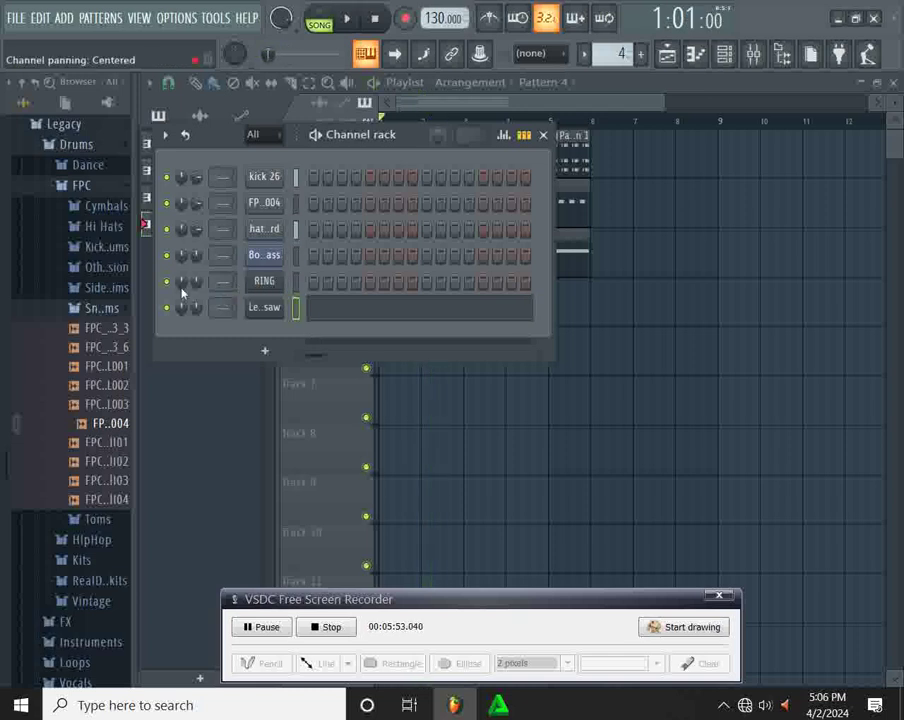
pyautogui.moveTo(193, 284); pyautogui.dragTo(193, 309)
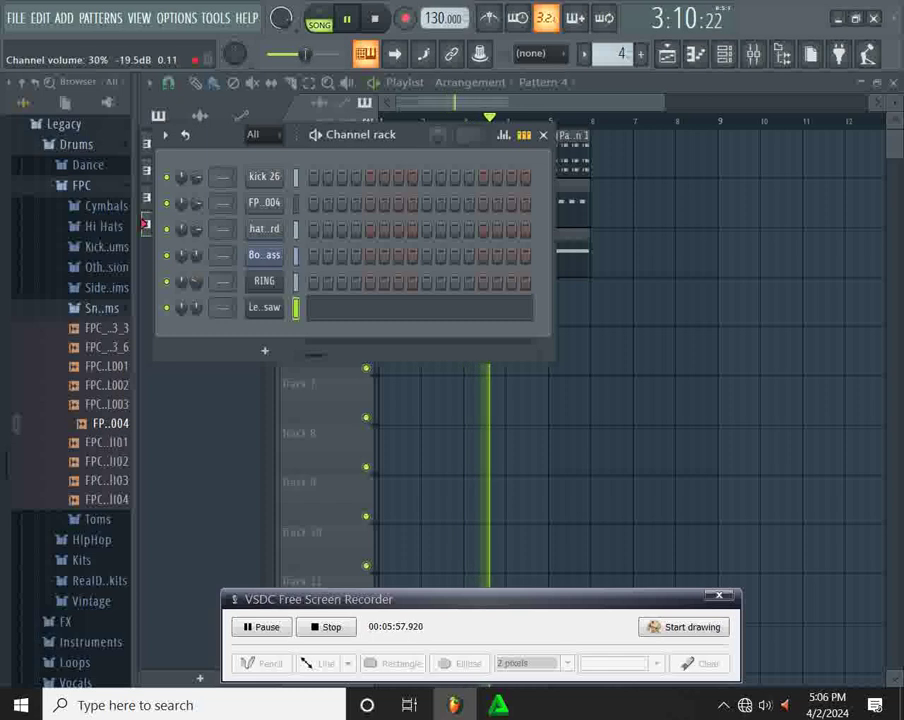
pyautogui.press('space')
# Check the FPC snare channel's levels adjustment during song playback, close its settings and stop the song.
pyautogui.click(263, 204)
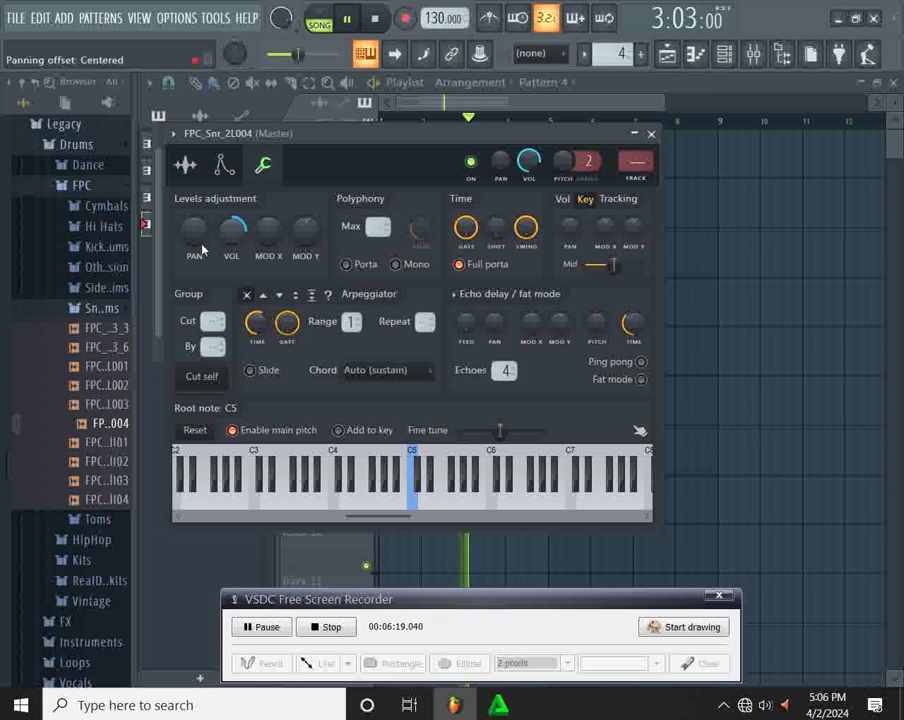
pyautogui.click(651, 133)
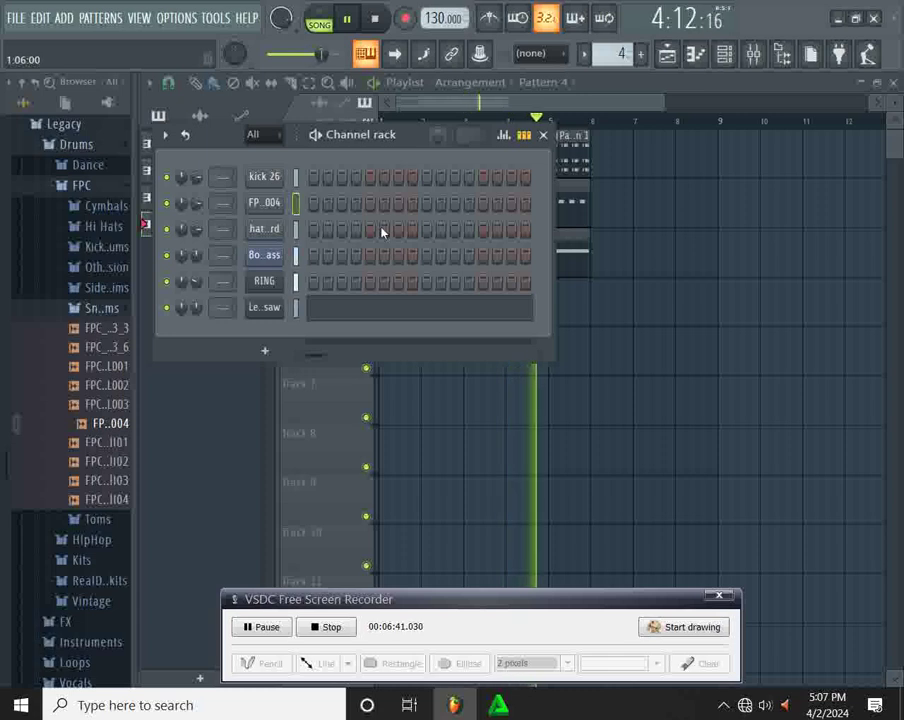
pyautogui.press('space')
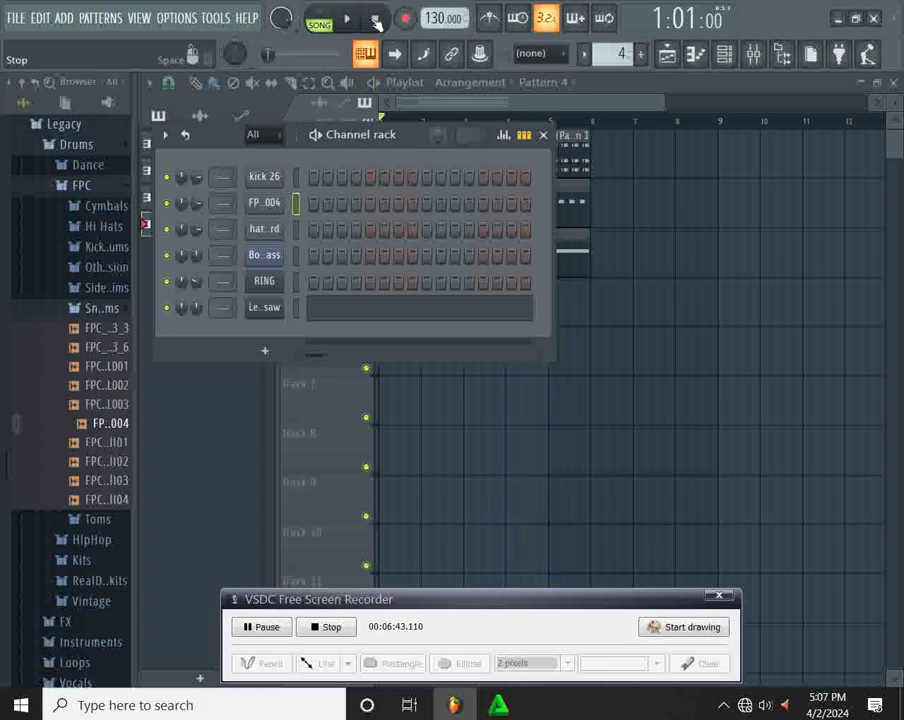